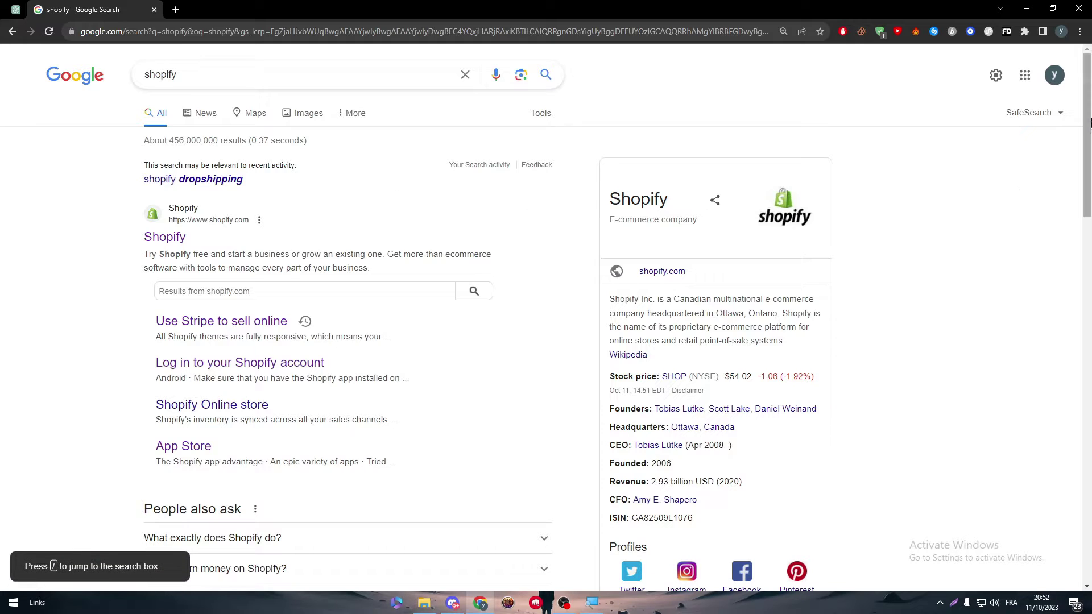
# Step: Scroll the Google results for 'shopify' back up to the official Shopify site link
pyautogui.moveTo(1084, 122); pyautogui.dragTo(1080, 149)
pyautogui.scroll(1, 550, 214)
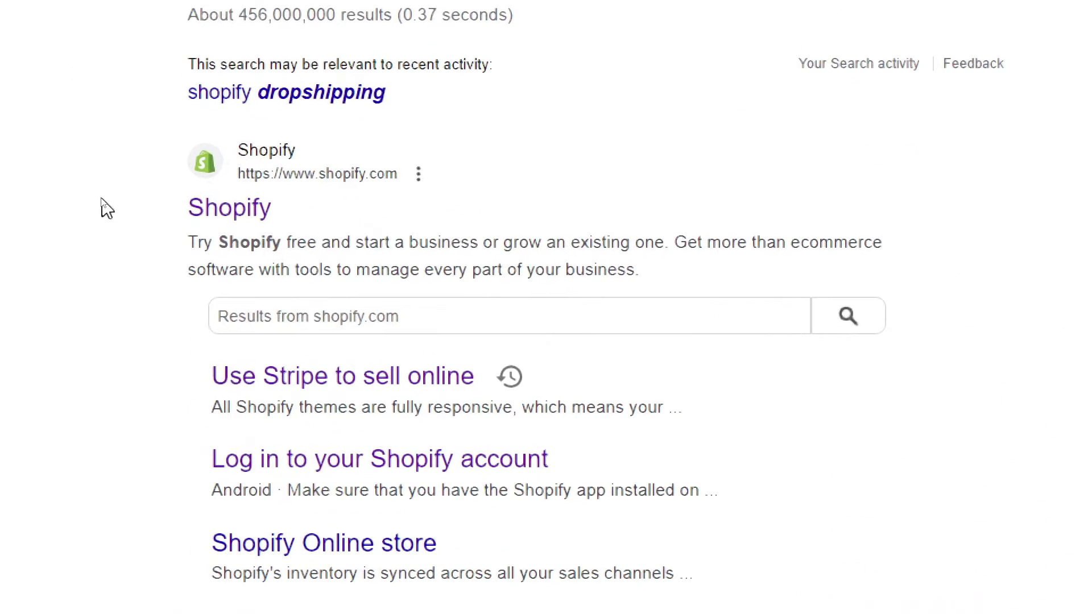
# Step: Open shopify.com from the results and log in to the My Store admin
pyautogui.click(245, 210)
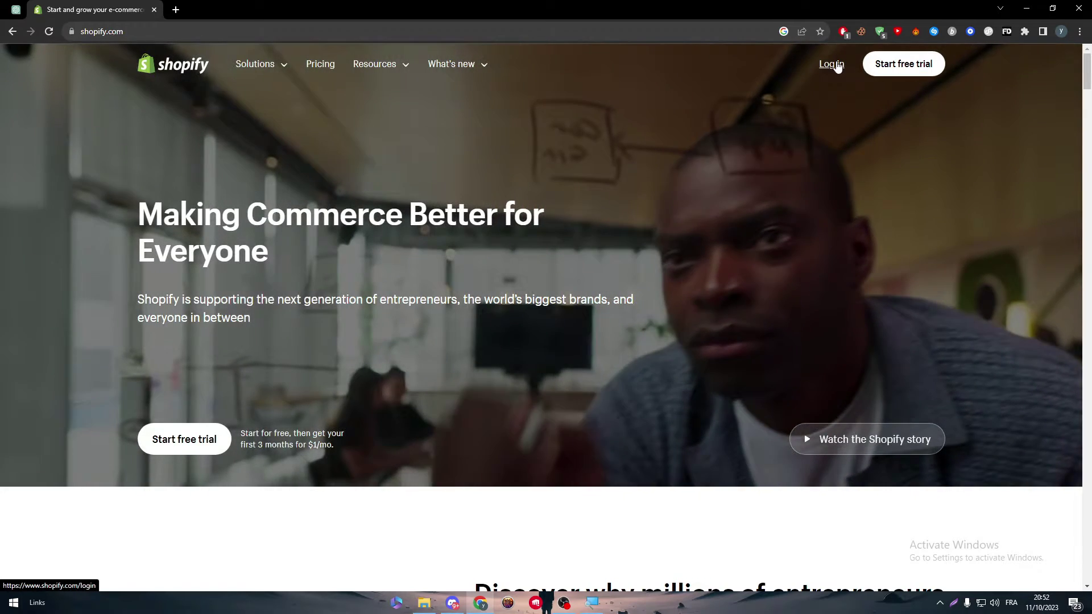
pyautogui.click(834, 65)
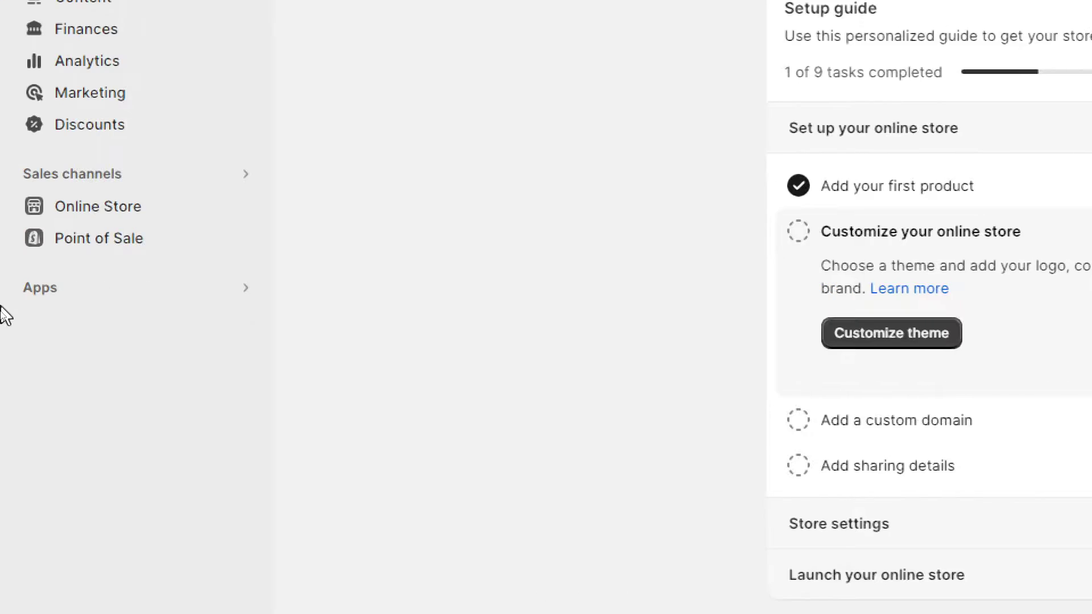
# Step: From recommended apps, search the App Store for 'easypaisa' and then 'easy paisa'
pyautogui.click(228, 304)
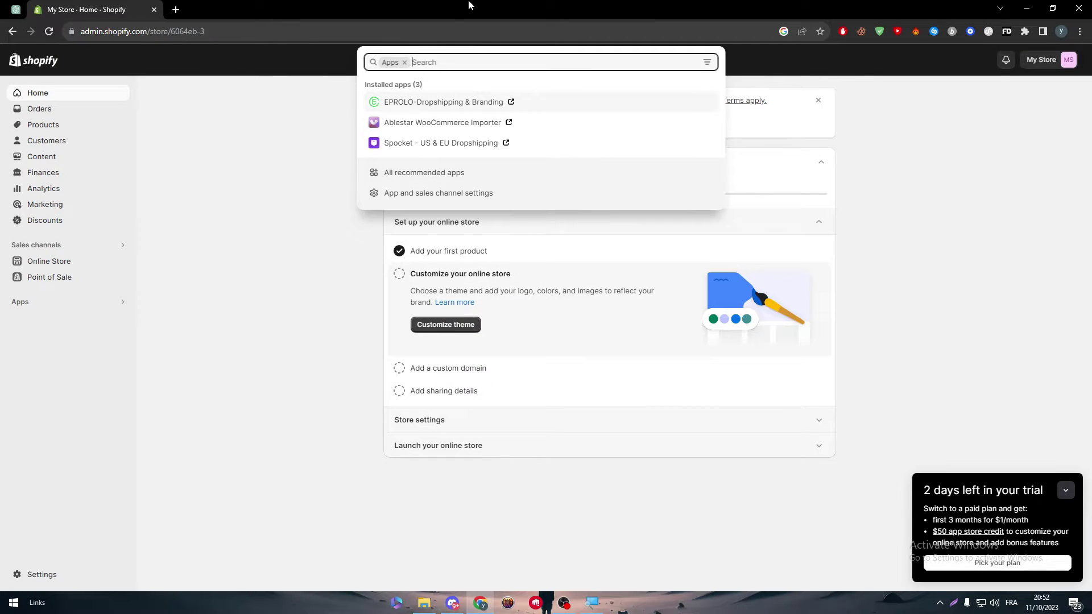
pyautogui.click(434, 174)
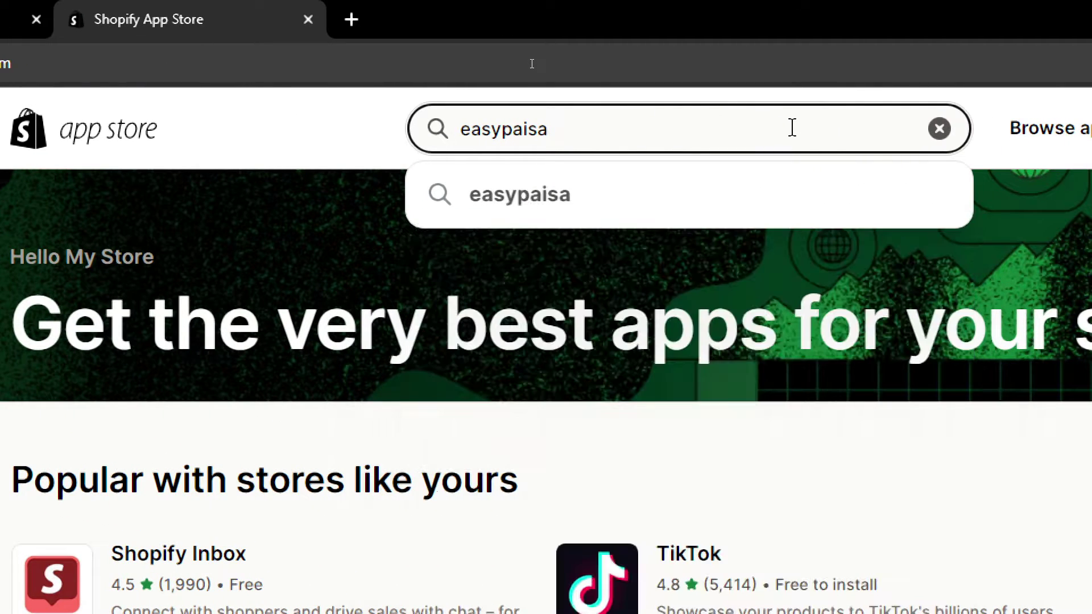
pyautogui.click(722, 189)
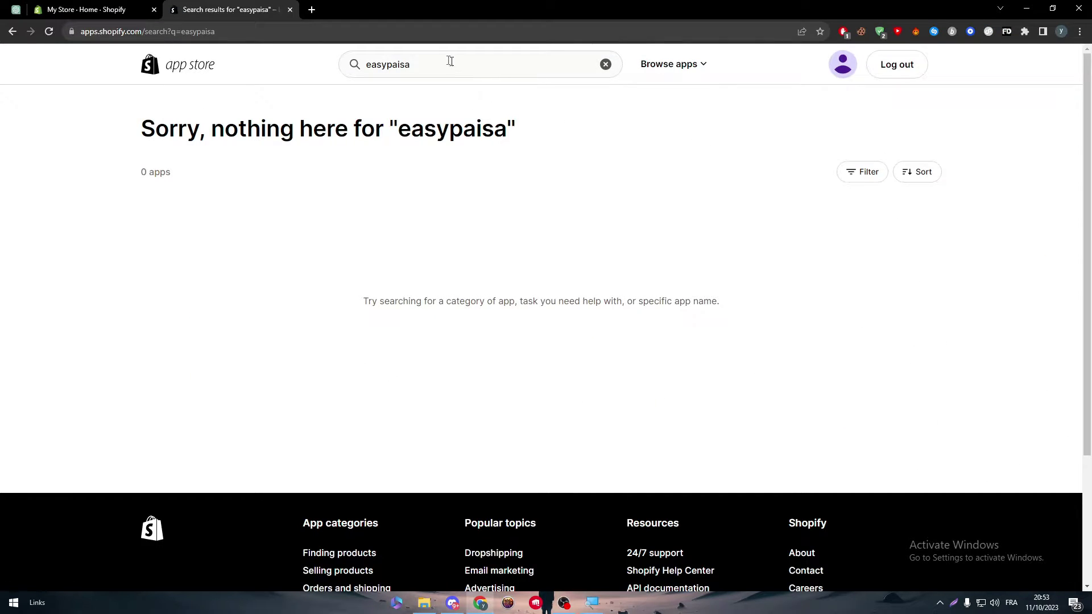
pyautogui.click(388, 65)
pyautogui.press('Return')
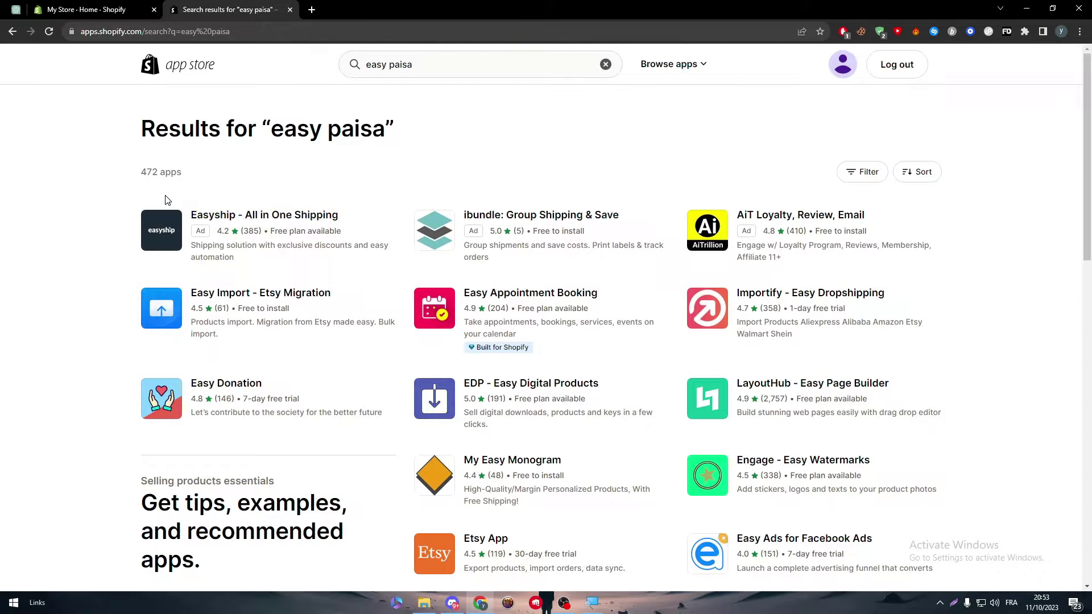
# Step: Back in the admin, close the 'Picked for you' dialog and open Settings at Store details
pyautogui.click(125, 5)
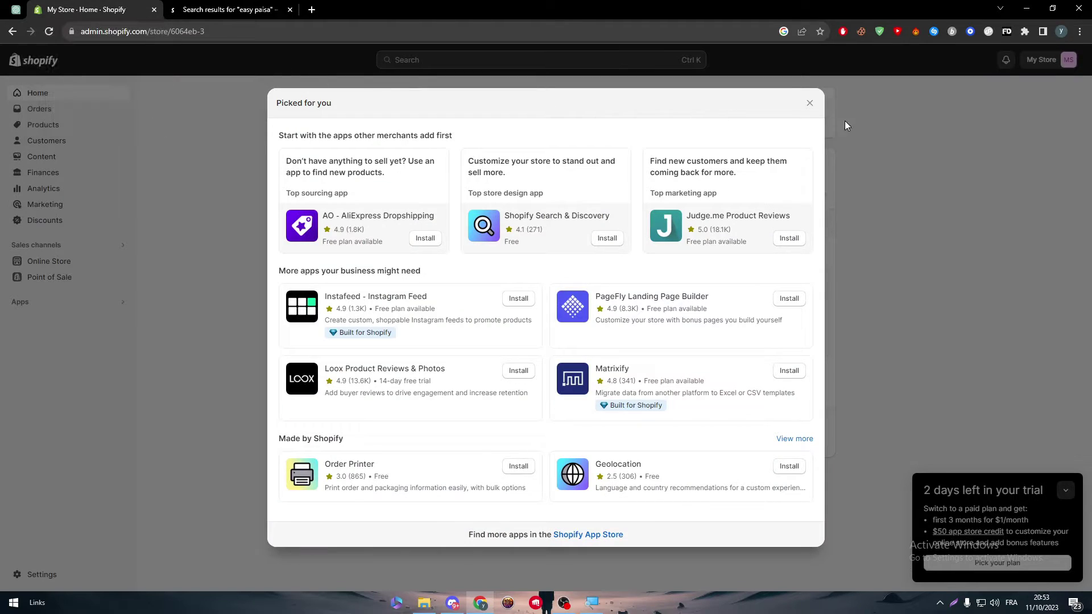
pyautogui.click(810, 104)
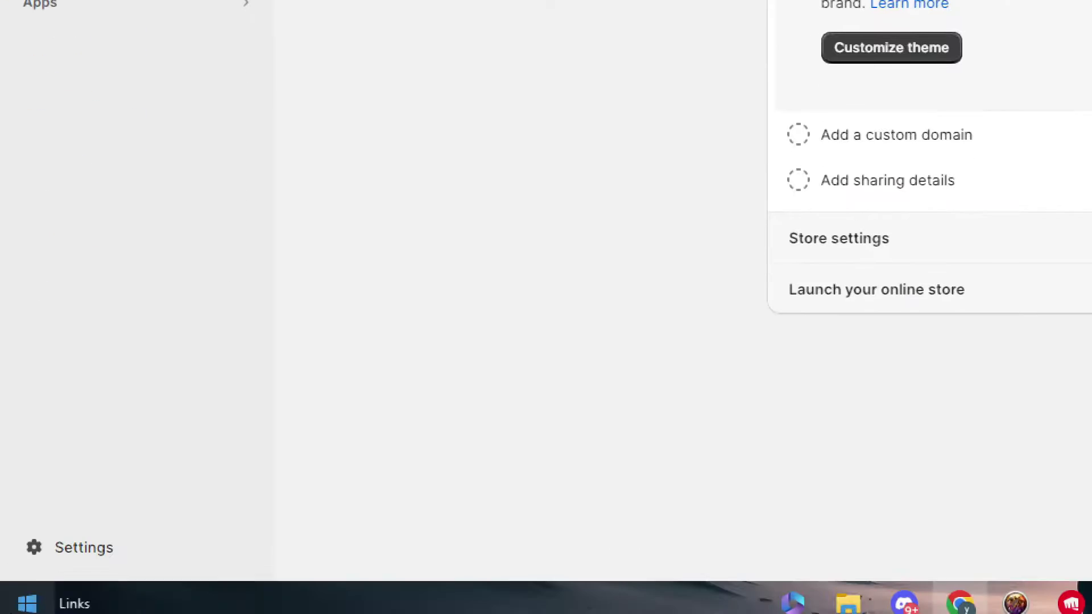
pyautogui.click(80, 537)
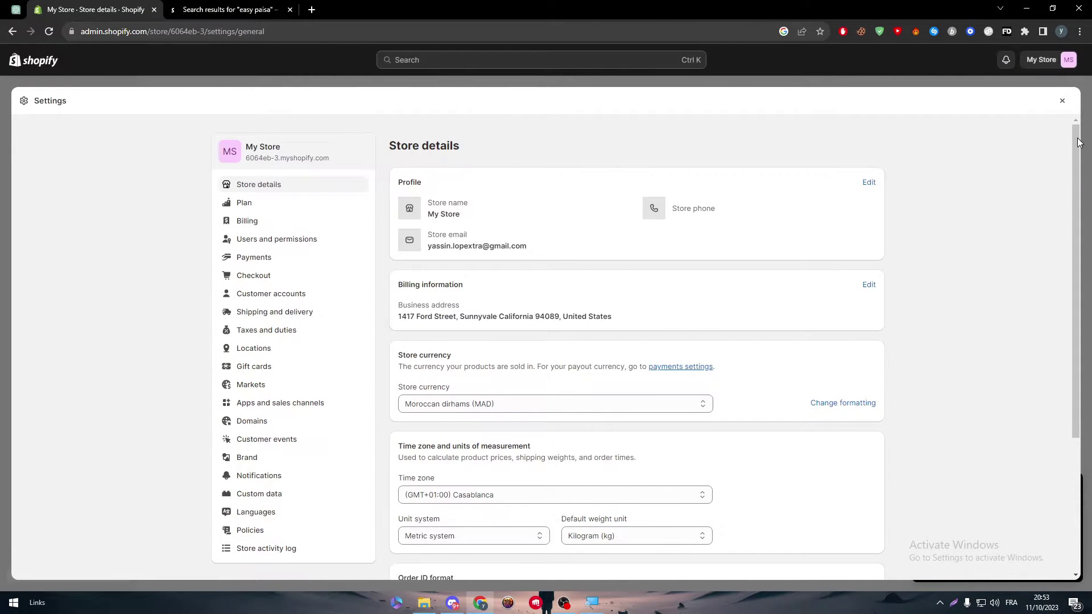
pyautogui.moveTo(1080, 142); pyautogui.dragTo(1036, 13)
pyautogui.press('Escape')
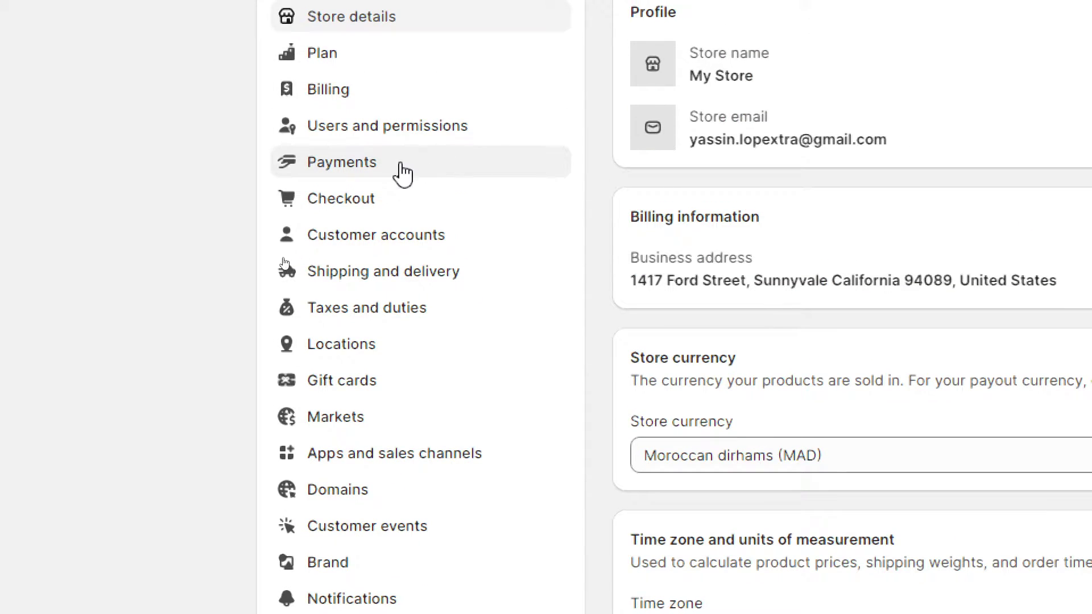
# Step: Under Payments, list all other providers and filter them for 'easy'
pyautogui.click(378, 174)
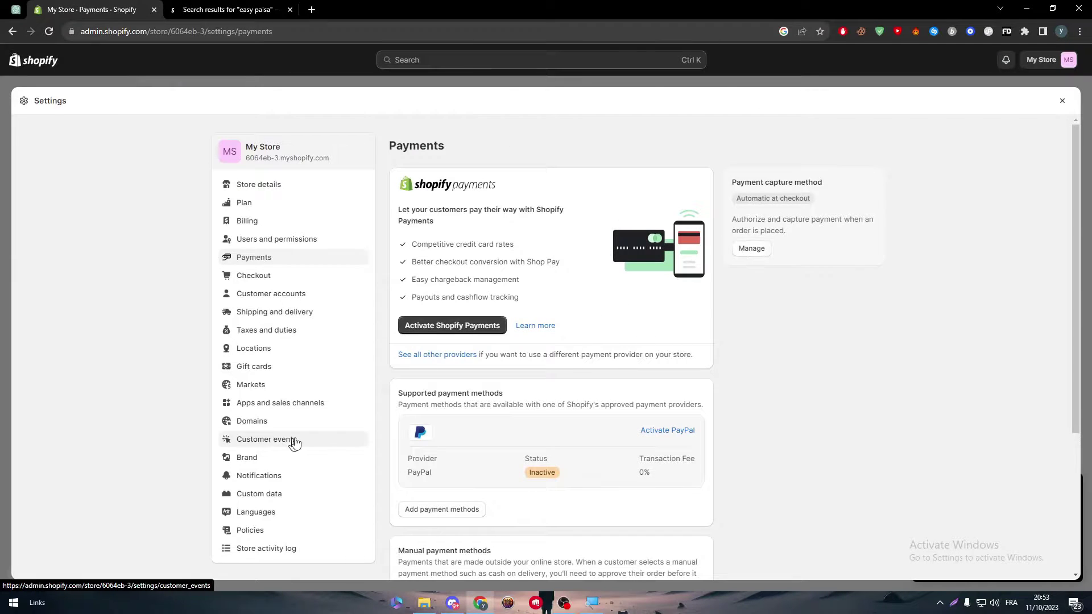
pyautogui.click(436, 356)
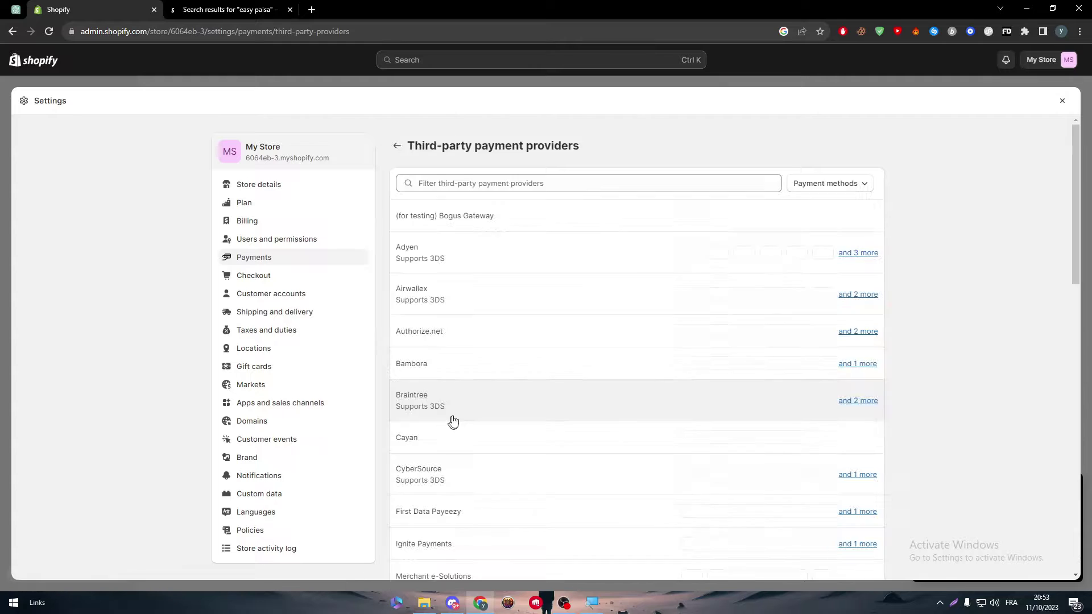
pyautogui.click(609, 183)
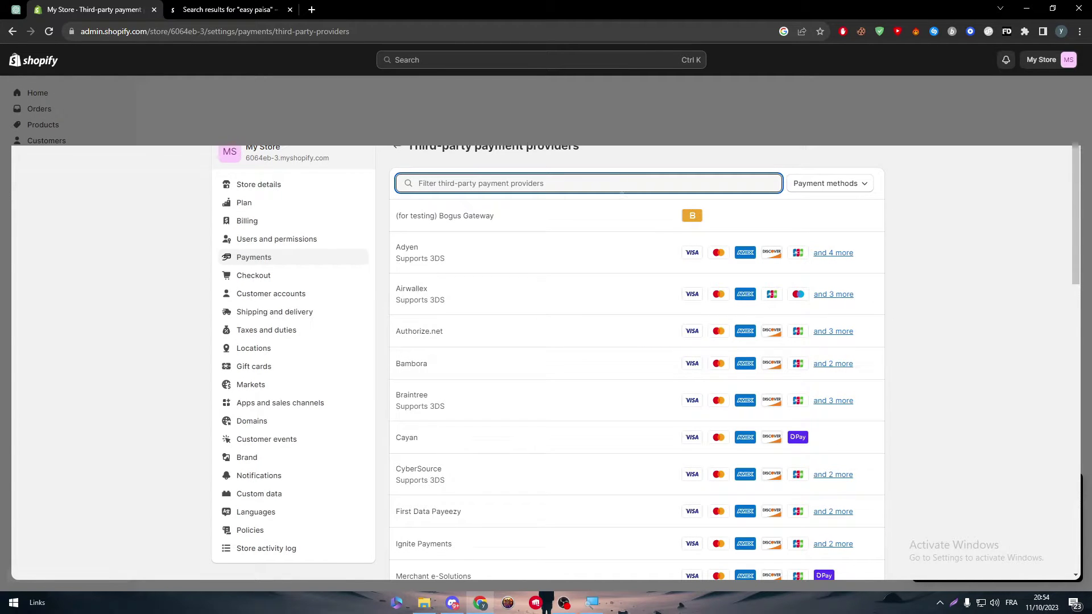
pyautogui.moveTo(1072, 257); pyautogui.dragTo(992, 244)
pyautogui.click(734, 183)
pyautogui.write('easy')
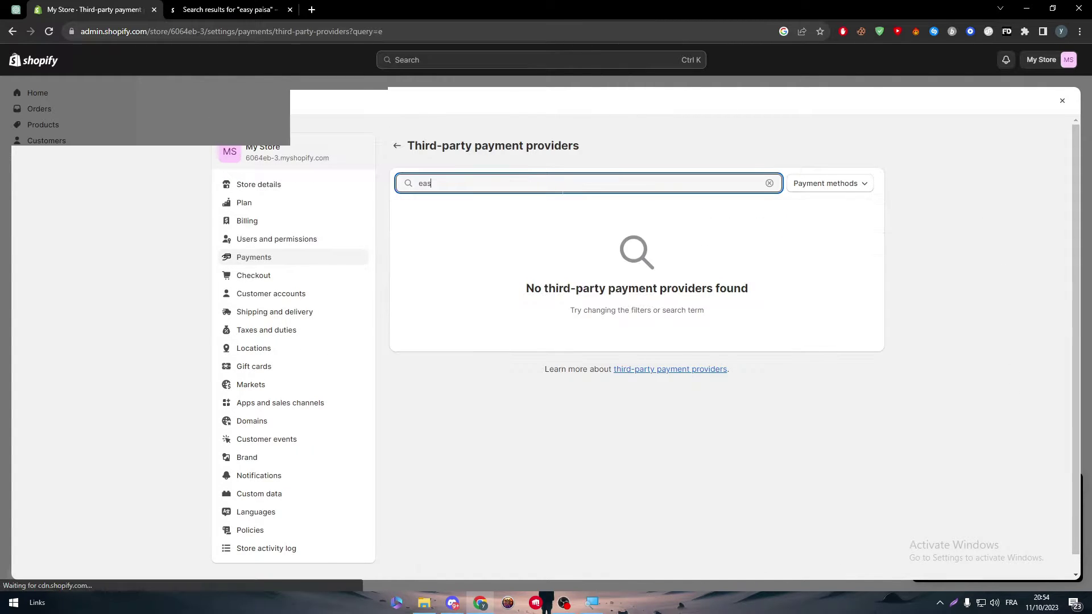
pyautogui.hotkey('ctrl', 'a')
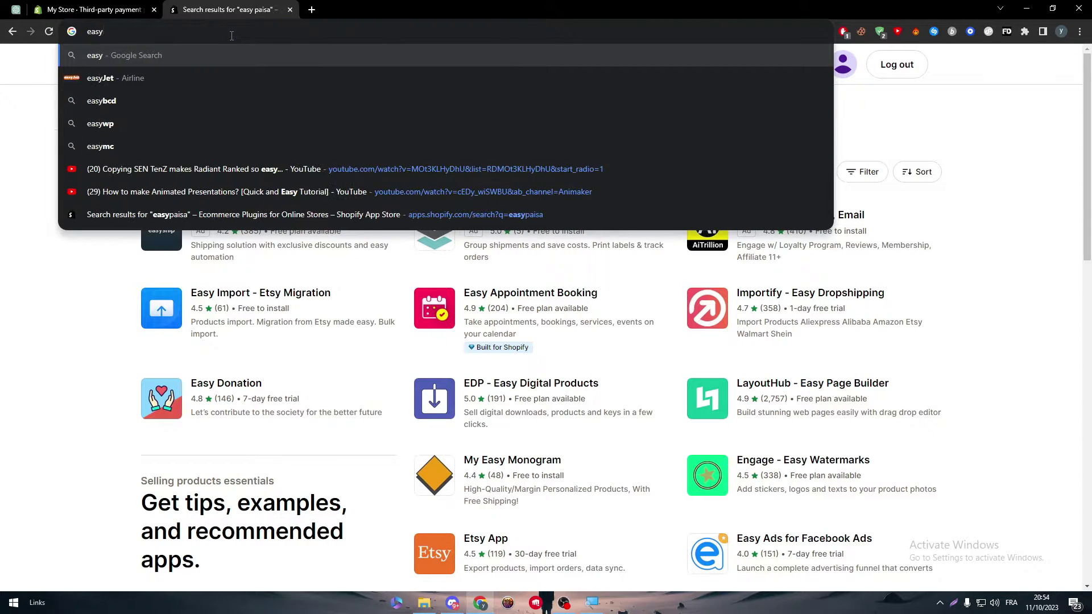
# Step: Google 'easypaisa accepted countries' and open the Easypaisa FAQs result in a new tab
pyautogui.write('paisa')
pyautogui.press('Return')
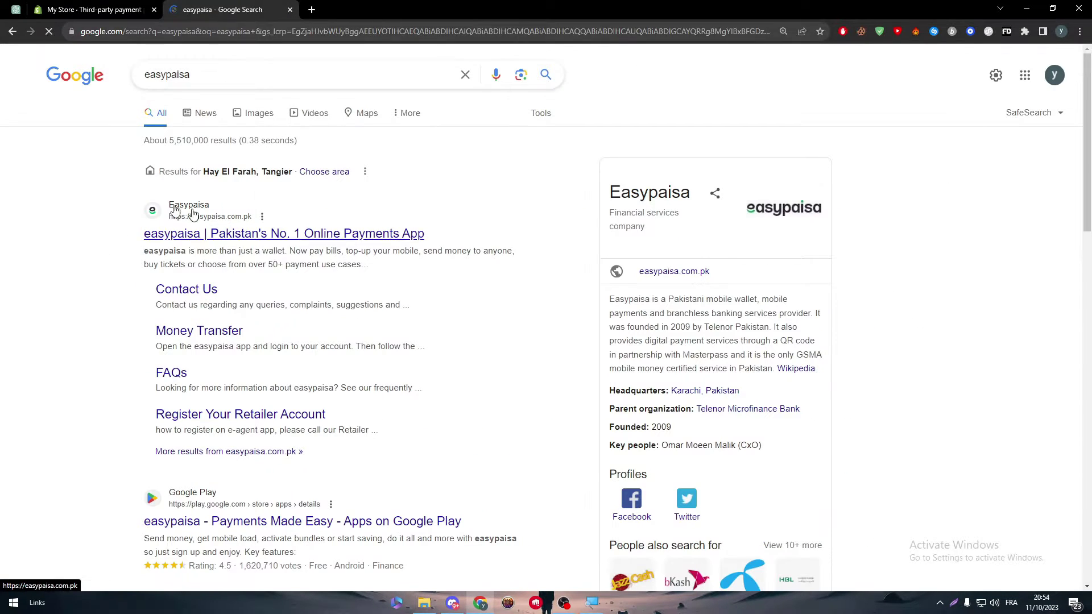
pyautogui.click(319, 74)
pyautogui.write('accepted')
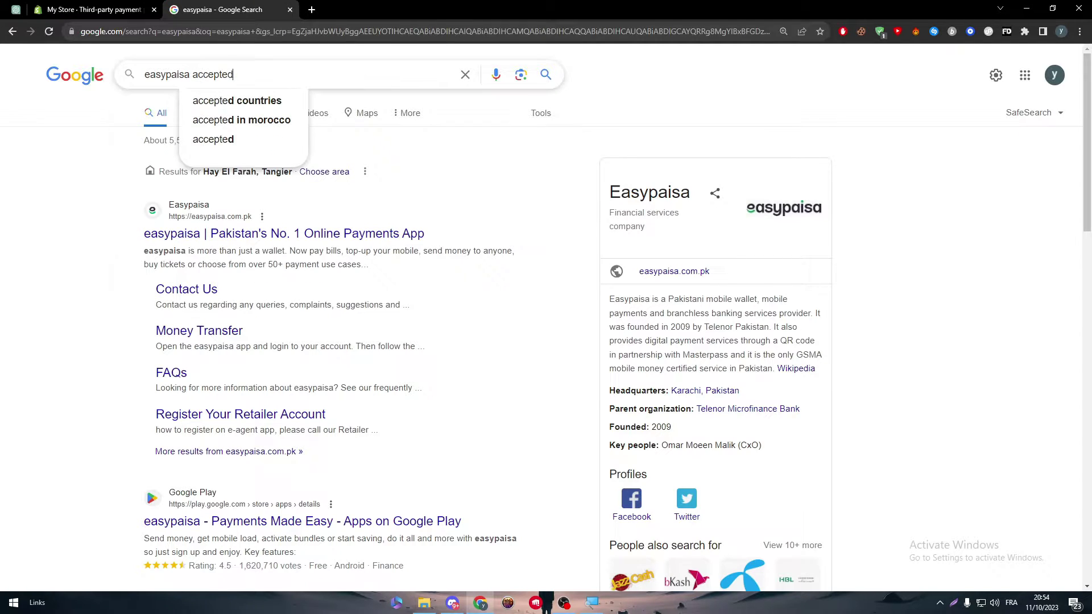
pyautogui.write(' countries')
pyautogui.press('Return')
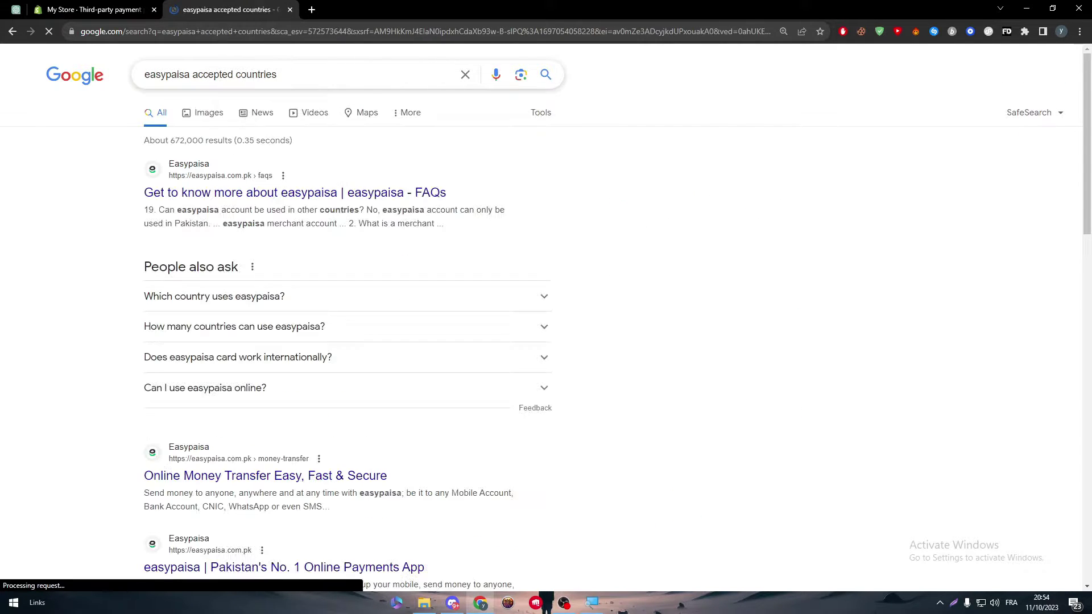
pyautogui.middleClick(265, 193)
# Step: Find 'countri' in the Easypaisa FAQ, reading that accounts work only in Pakistan
pyautogui.hotkey('ctrl', 'Tab')
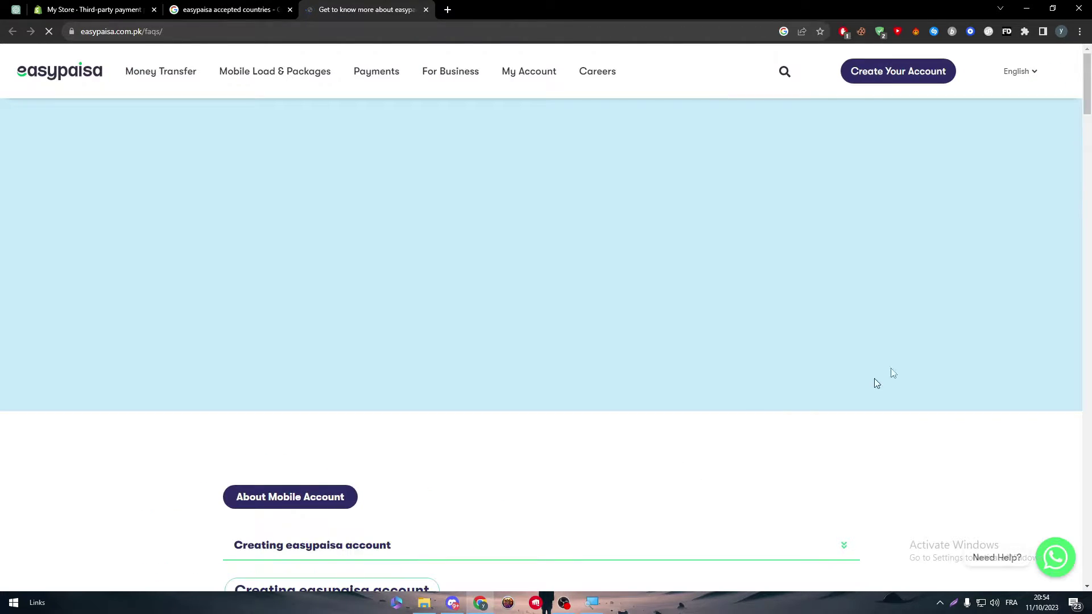
pyautogui.moveTo(1087, 122); pyautogui.dragTo(1071, 93)
pyautogui.scroll(-1, 1071, 94)
pyautogui.scroll(-10, 1071, 94)
pyautogui.hotkey('ctrl', 'f')
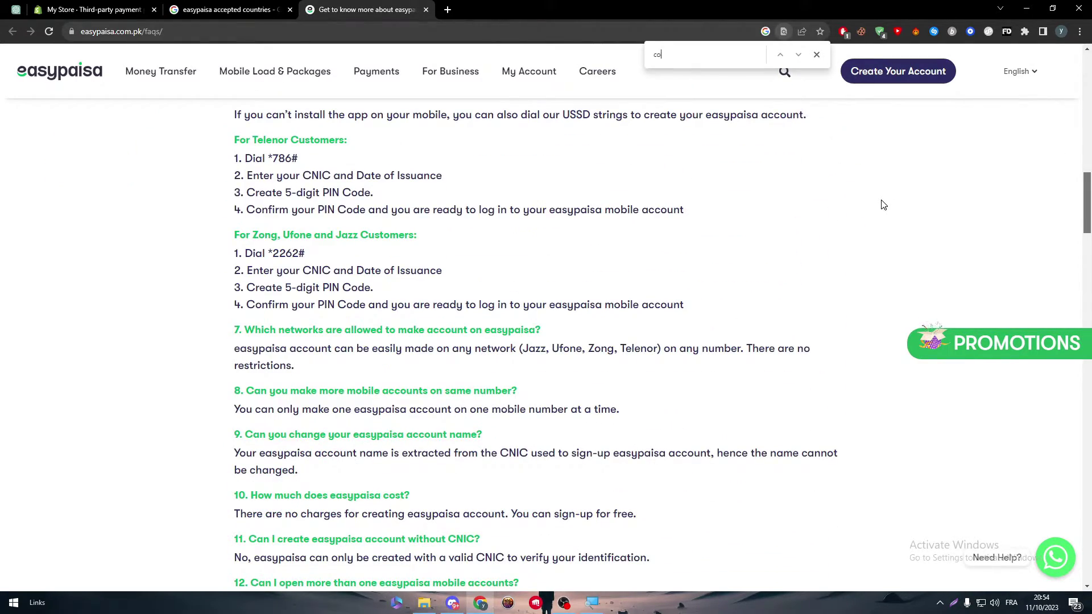
pyautogui.write('coui')
pyautogui.press('BackSpace')
pyautogui.write('ntri')
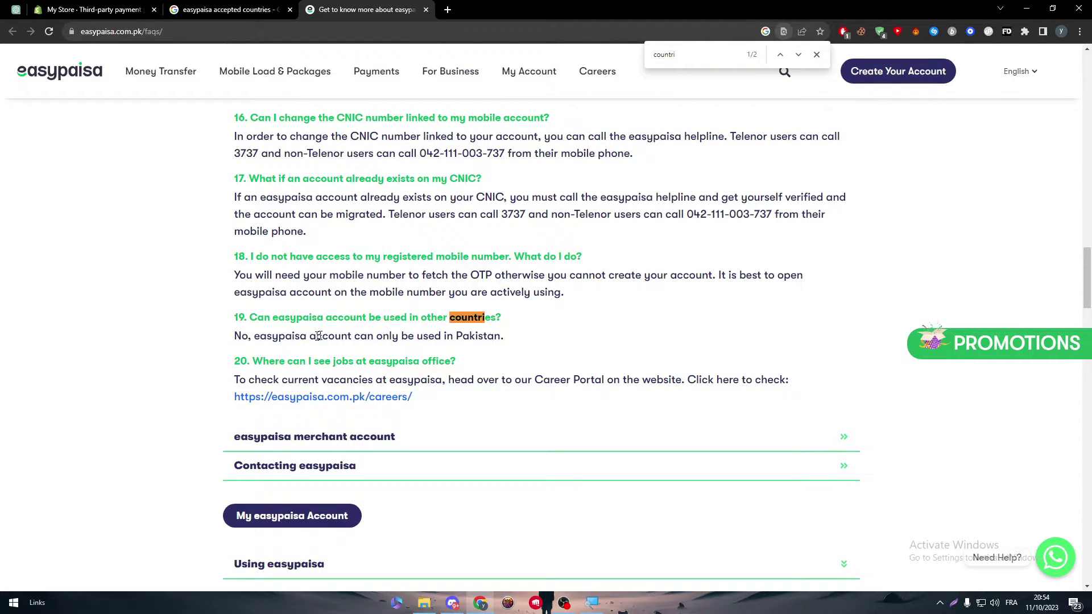
pyautogui.moveTo(268, 336); pyautogui.dragTo(346, 337)
pyautogui.click(389, 337)
pyautogui.click(94, 10)
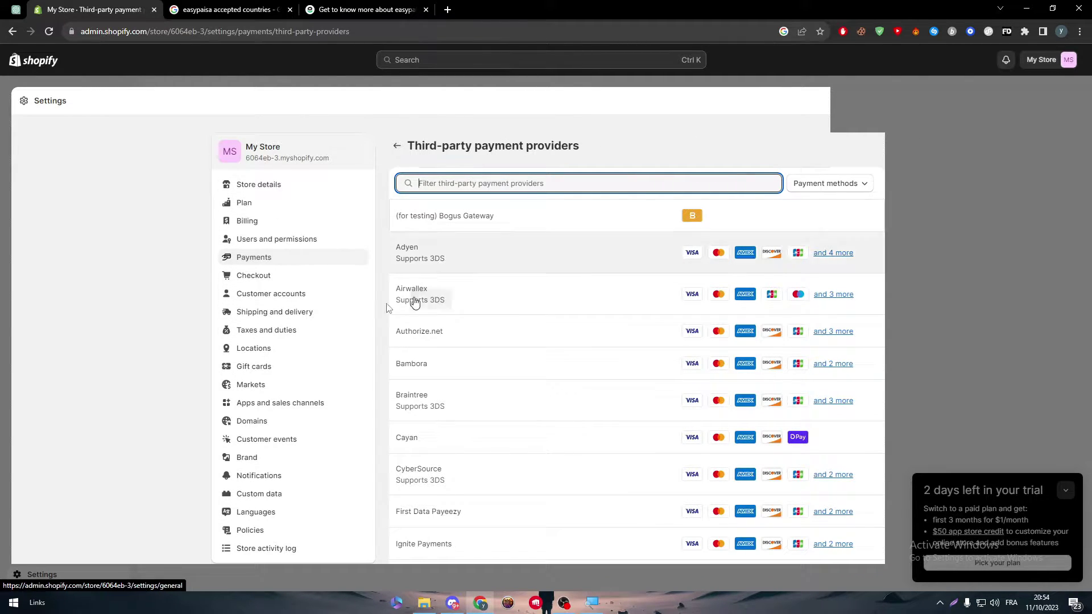
# Step: In Store details, change the billing country from United States to Pakistan
pyautogui.click(251, 187)
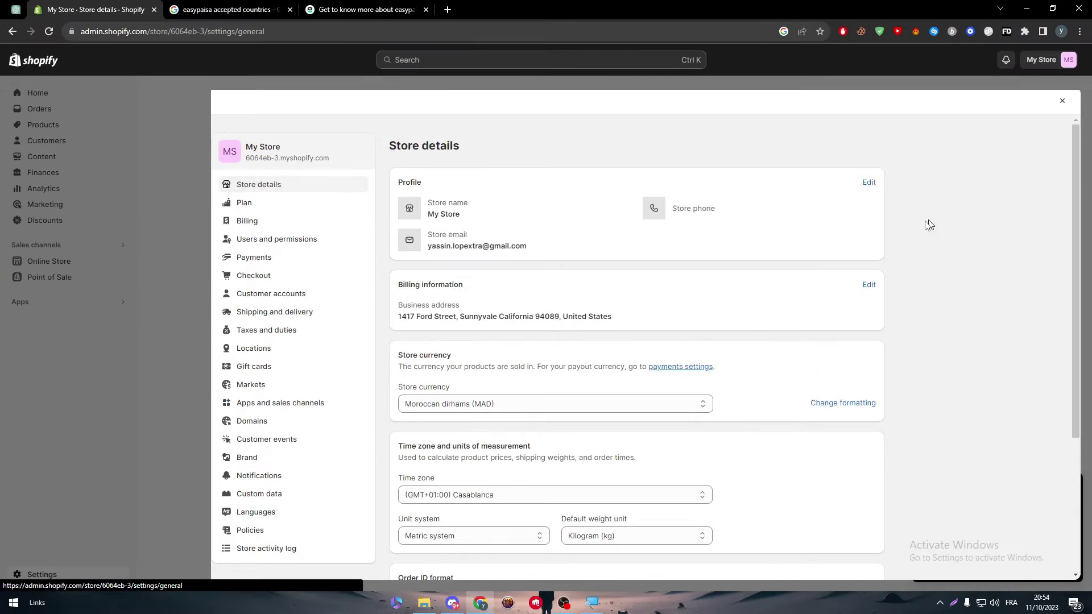
pyautogui.click(875, 287)
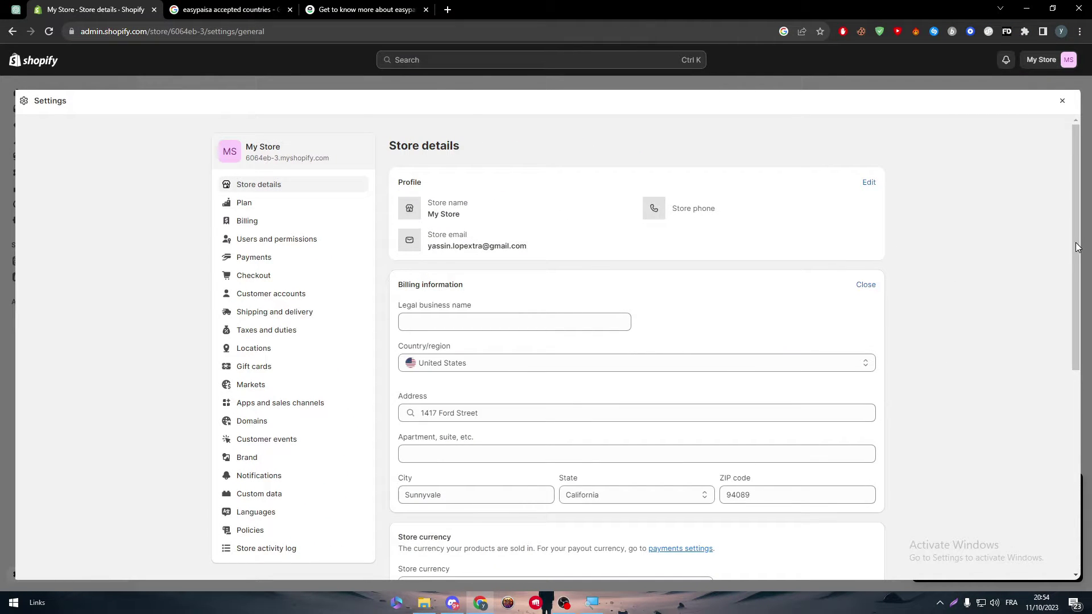
pyautogui.scroll(-2, 760, 298)
pyautogui.click(763, 278)
pyautogui.press('p')
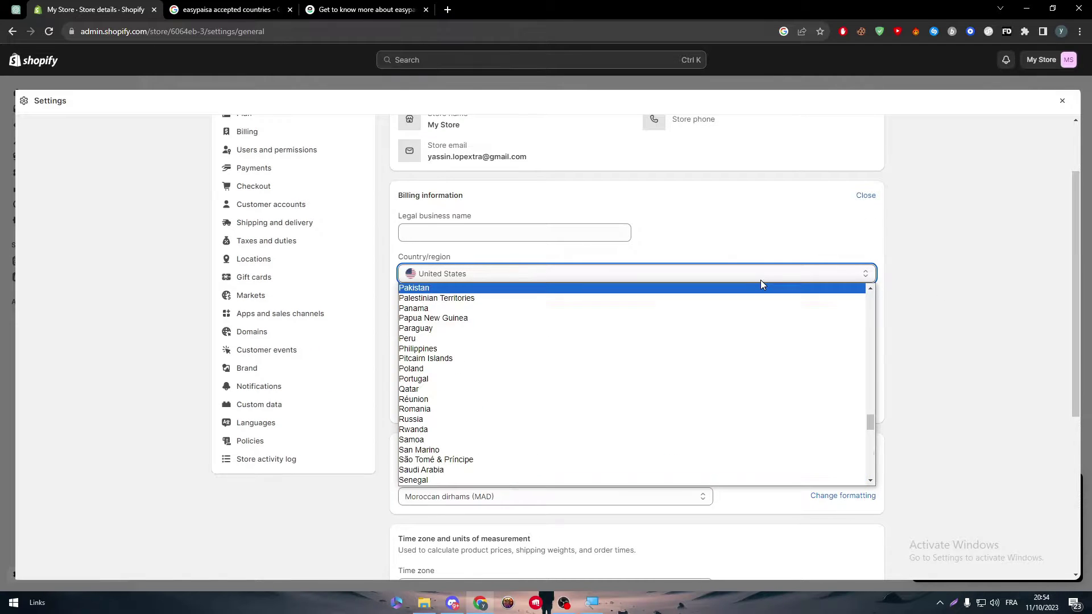
pyautogui.press('Return')
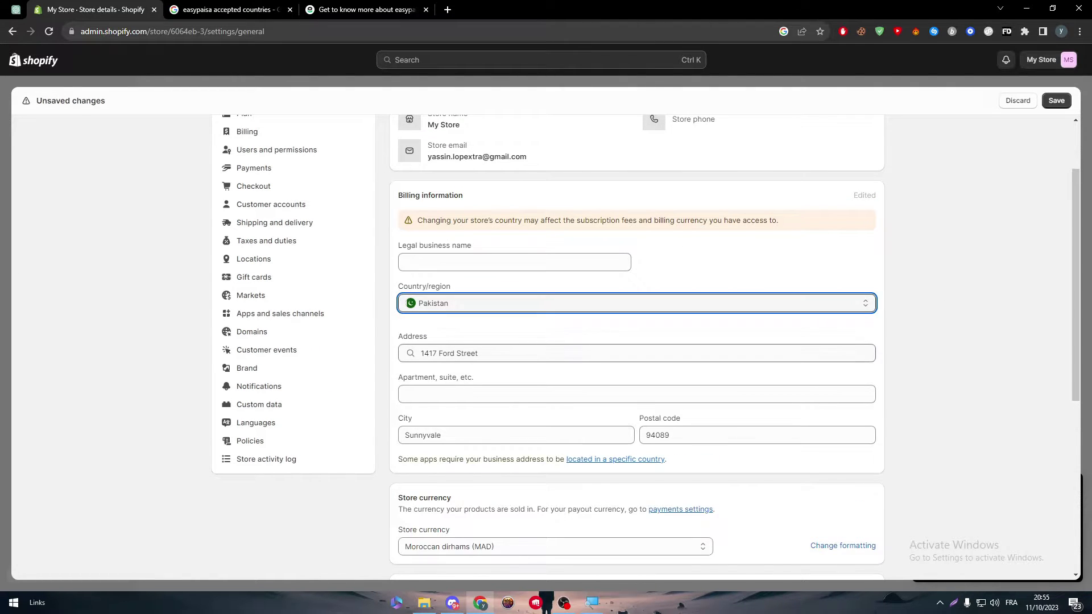
pyautogui.press('Tab')
# Step: Open Fake Name Generator in a new tab and browse its name sets
pyautogui.click(334, 5)
pyautogui.click(251, 9)
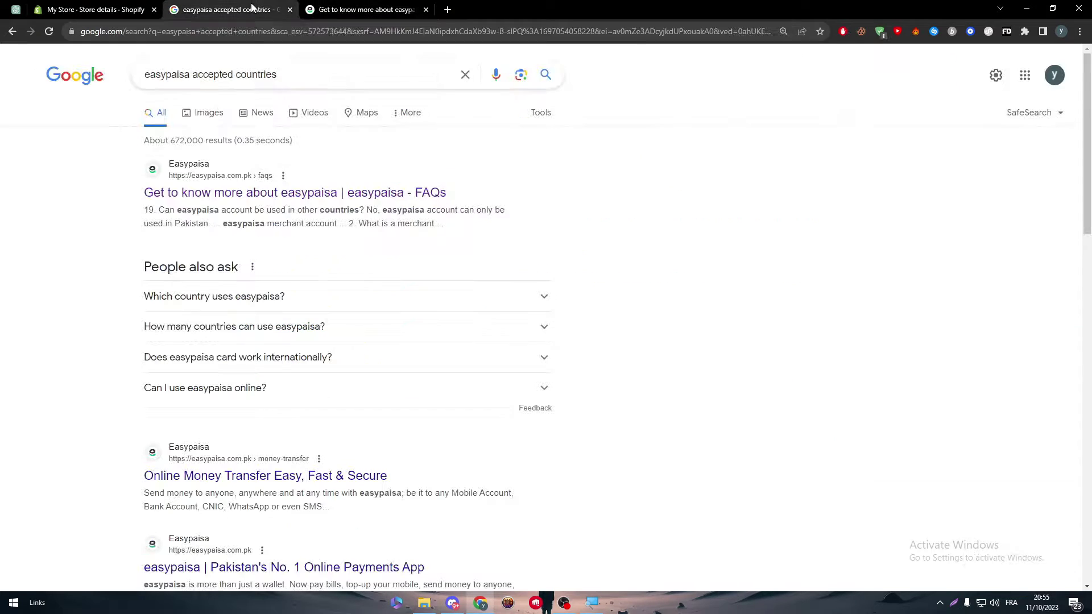
pyautogui.click(304, 27)
pyautogui.click(447, 10)
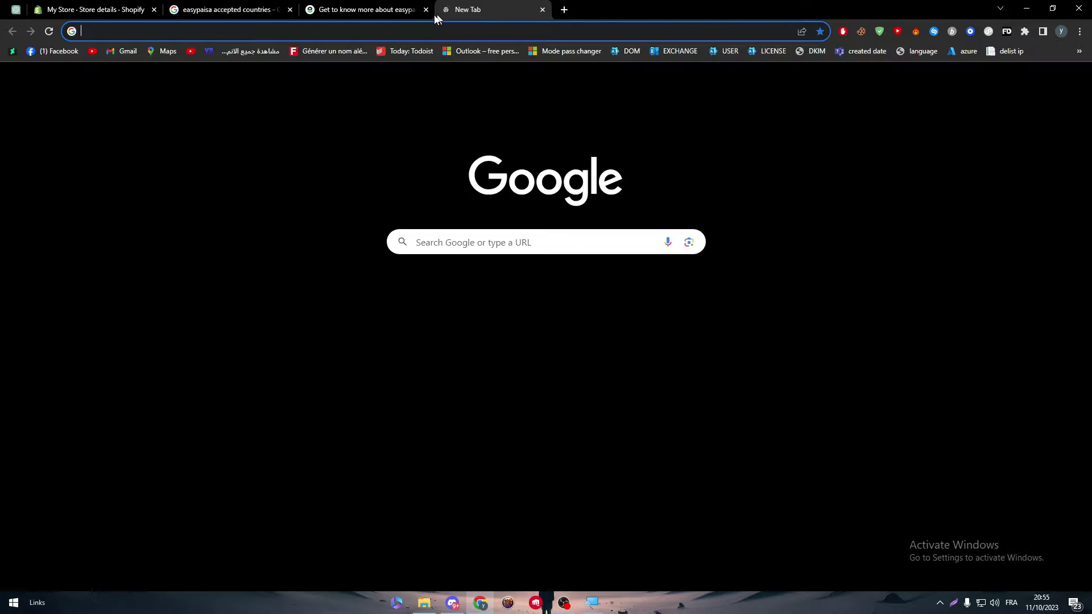
pyautogui.click(323, 52)
pyautogui.moveTo(512, 9); pyautogui.dragTo(242, 10)
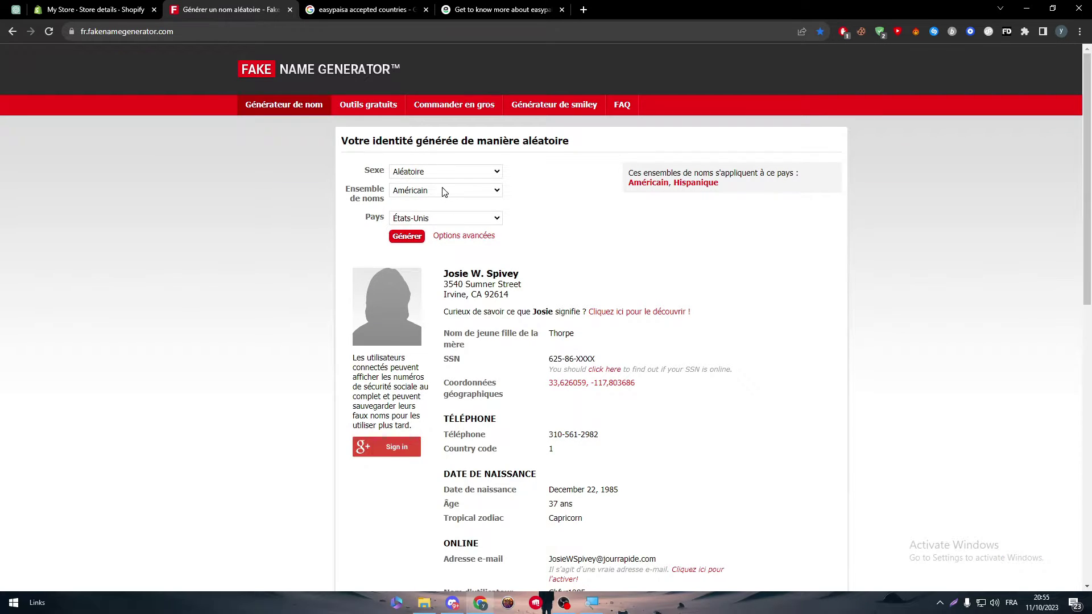
pyautogui.click(444, 192)
pyautogui.press('p')
pyautogui.press('o')
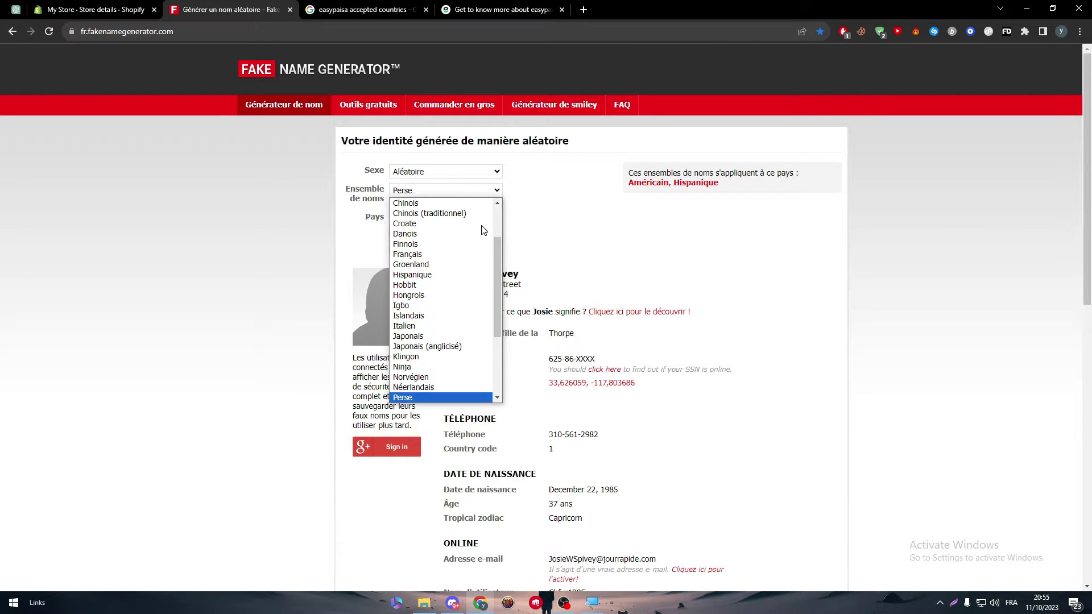
# Step: Search Google for 'pakistan random adress' to find a random Pakistani address generator
pyautogui.click(405, 36)
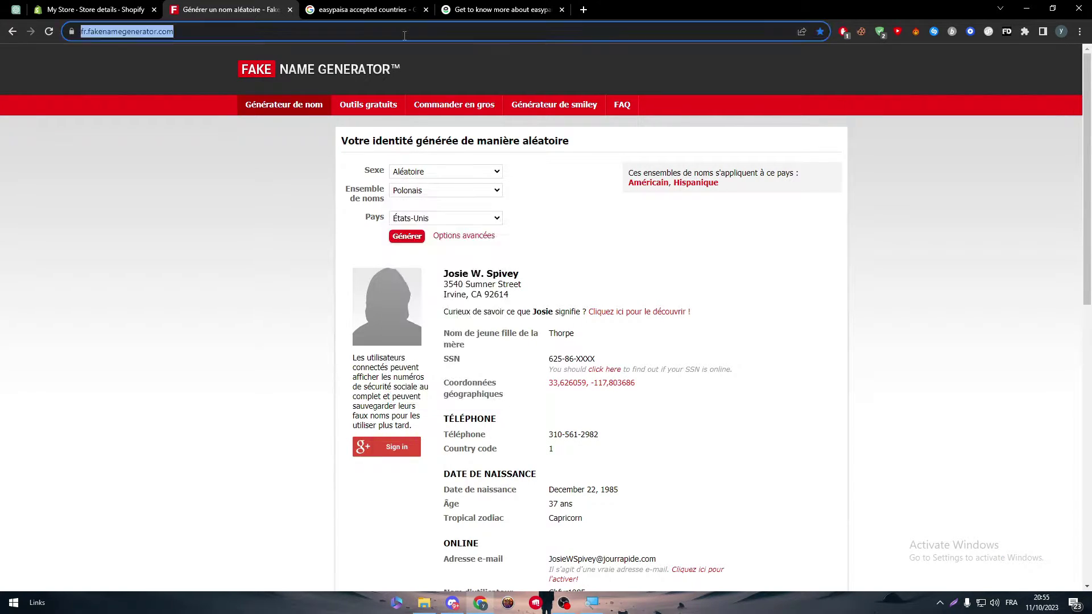
pyautogui.write('pakistan')
pyautogui.press('BackSpace')
pyautogui.press('BackSpace')
pyautogui.press('BackSpace')
pyautogui.press('BackSpace')
pyautogui.press('BackSpace')
pyautogui.press('BackSpace')
pyautogui.press('BackSpace')
pyautogui.write('â')
pyautogui.press('BackSpace')
pyautogui.write('akistan rando')
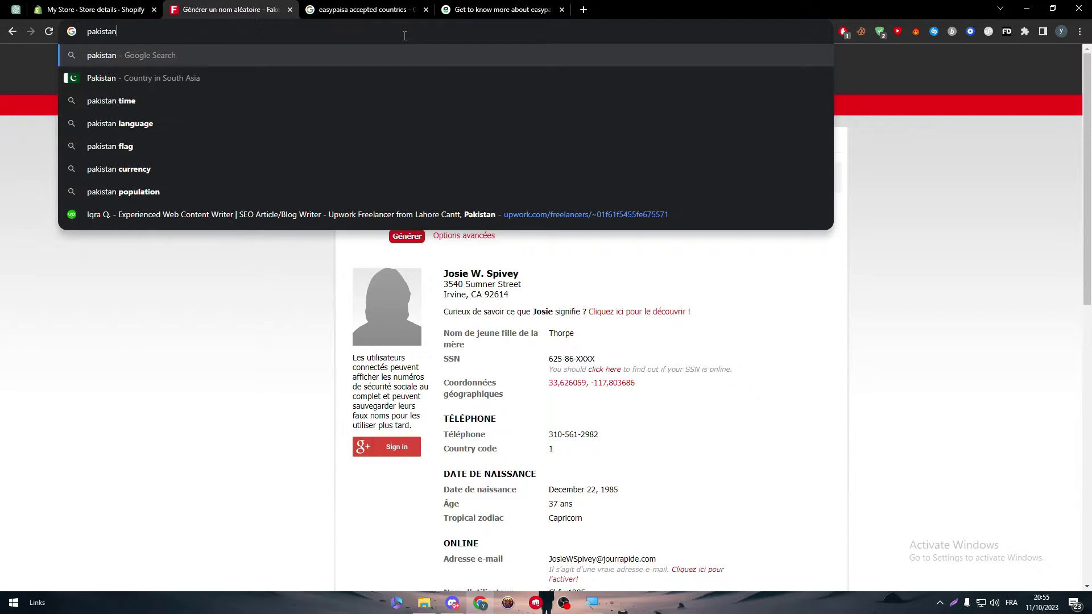
pyautogui.write('m adress')
pyautogui.press('Return')
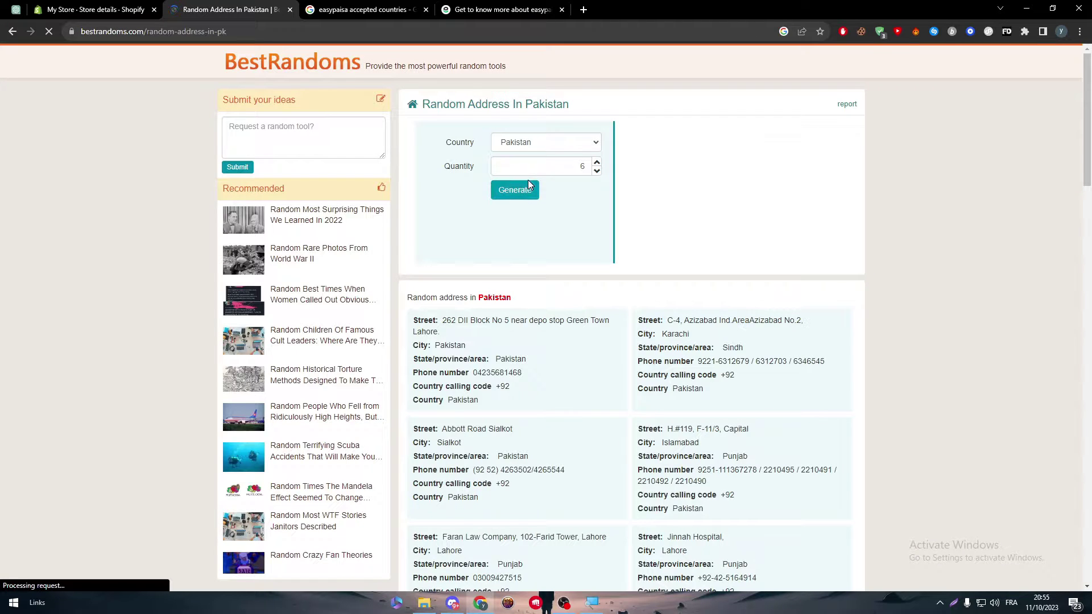
# Step: Generate one random Pakistani address on BestRandoms and paste its street into Shopify's Address field
pyautogui.click(597, 170)
pyautogui.click(597, 170)
pyautogui.click(597, 170)
pyautogui.click(597, 171)
pyautogui.click(597, 170)
pyautogui.click(509, 193)
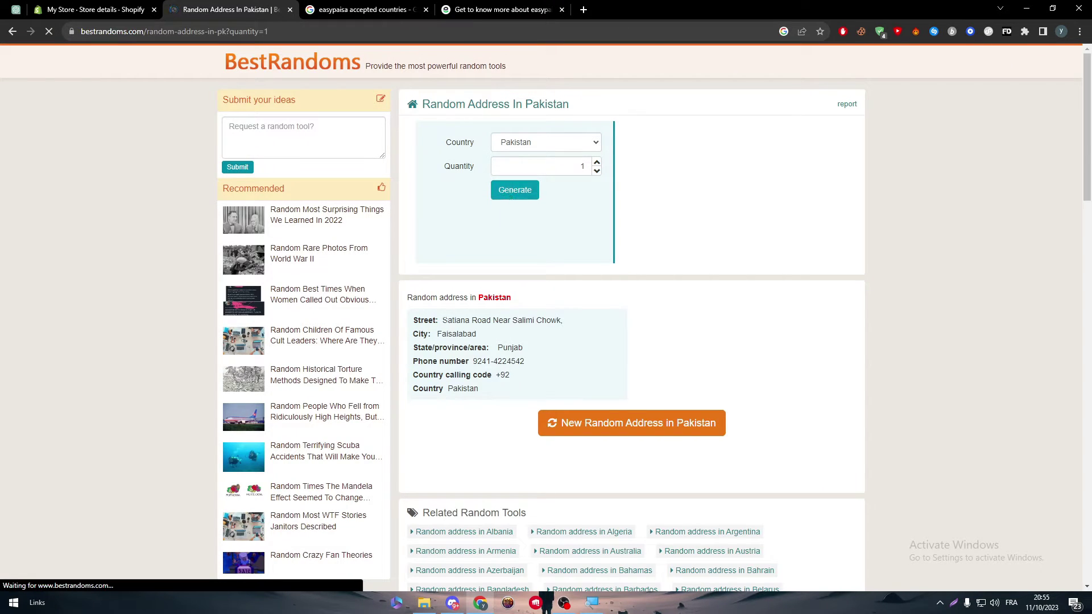
pyautogui.moveTo(517, 319); pyautogui.dragTo(563, 320)
pyautogui.hotkey('ctrl', 'c')
pyautogui.click(95, 10)
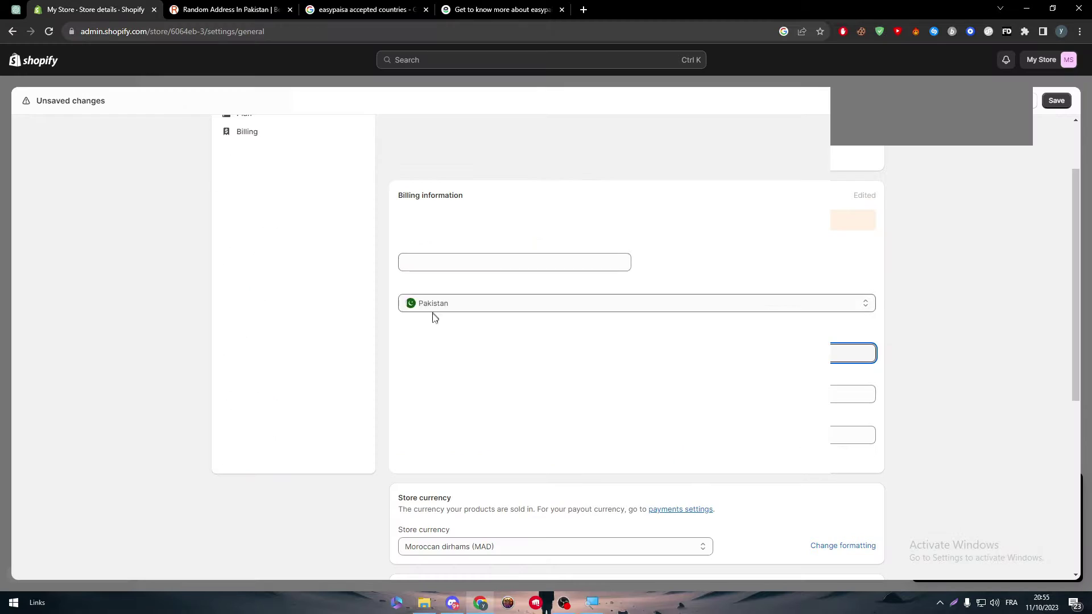
pyautogui.hotkey('ctrl', 'a')
pyautogui.hotkey('ctrl', 'v')
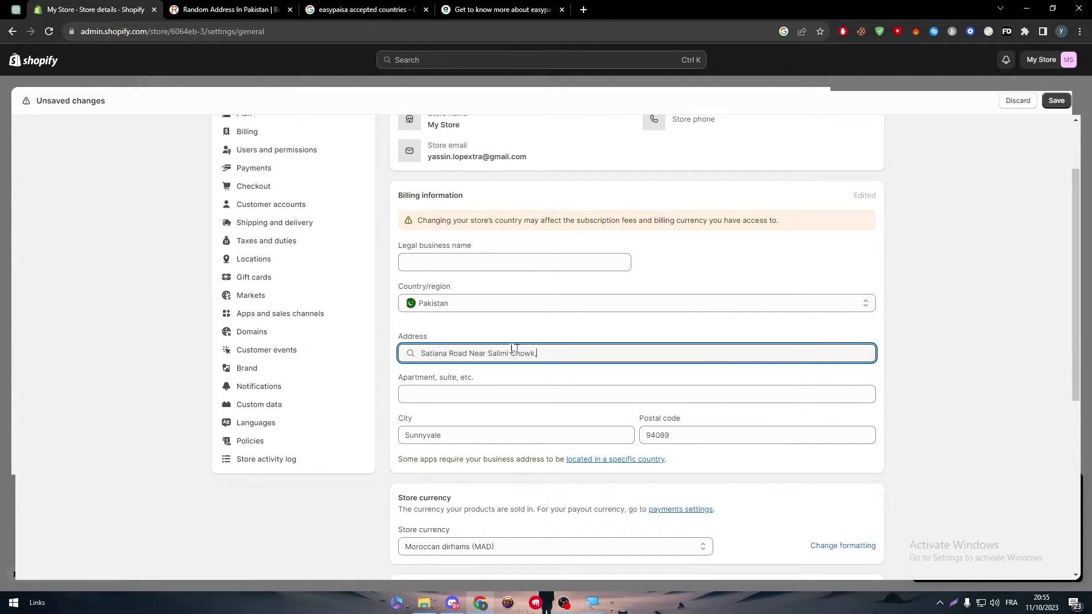
# Step: Replace the billing city Sunnyvale with Faisalabad
pyautogui.click(227, 10)
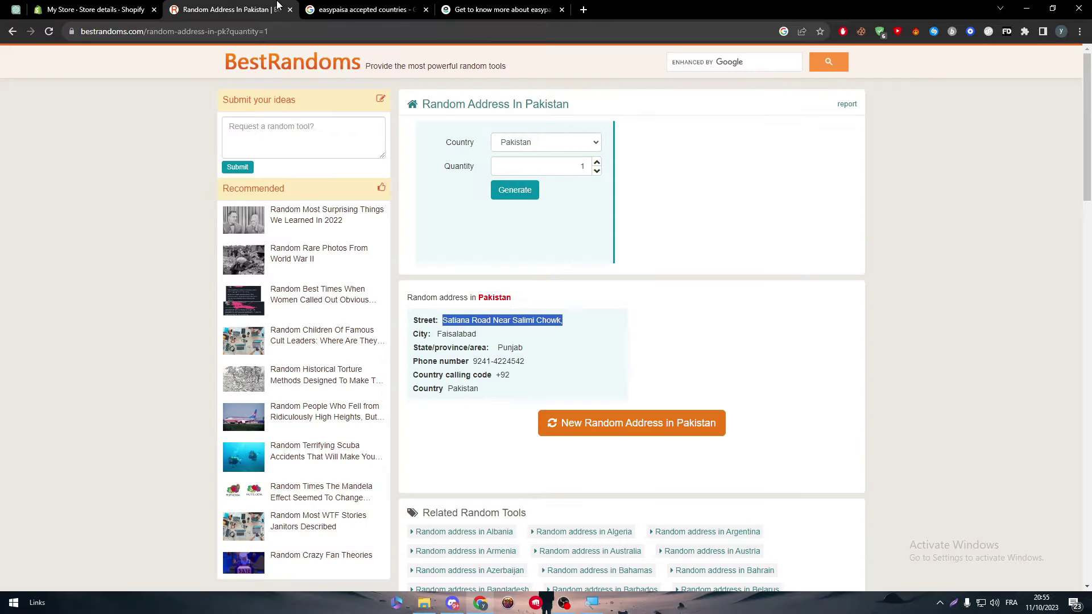
pyautogui.doubleClick(458, 334)
pyautogui.hotkey('ctrl', 'c')
pyautogui.click(97, 10)
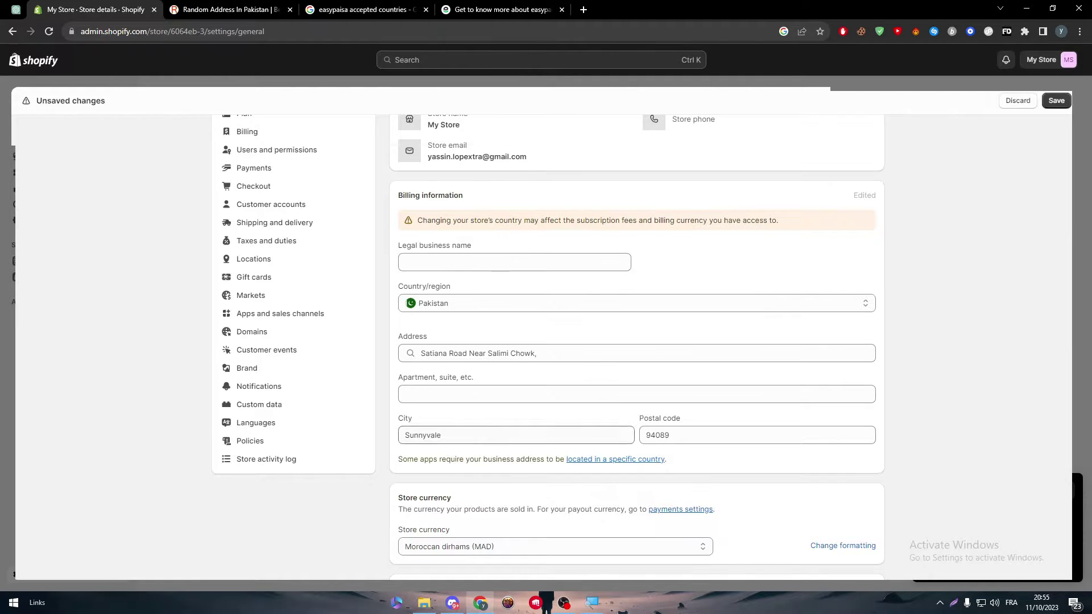
pyautogui.click(521, 435)
pyautogui.hotkey('ctrl', 'a')
pyautogui.hotkey('ctrl', 'v')
# Step: Pick the 9241 code from the generated address for Shopify's Postal code field
pyautogui.click(212, 10)
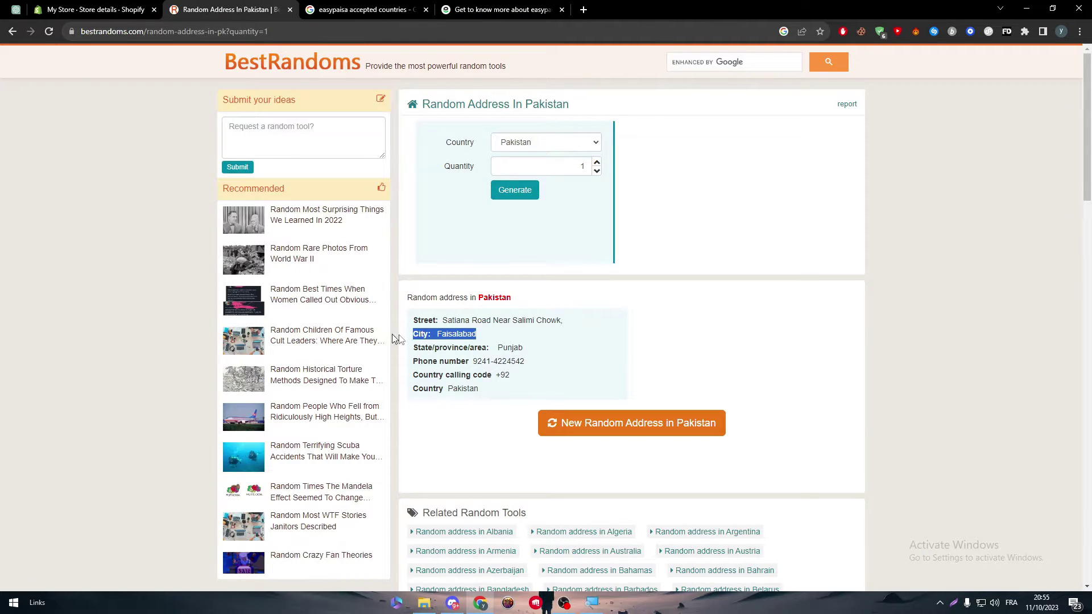
pyautogui.tripleClick(504, 352)
pyautogui.tripleClick(500, 375)
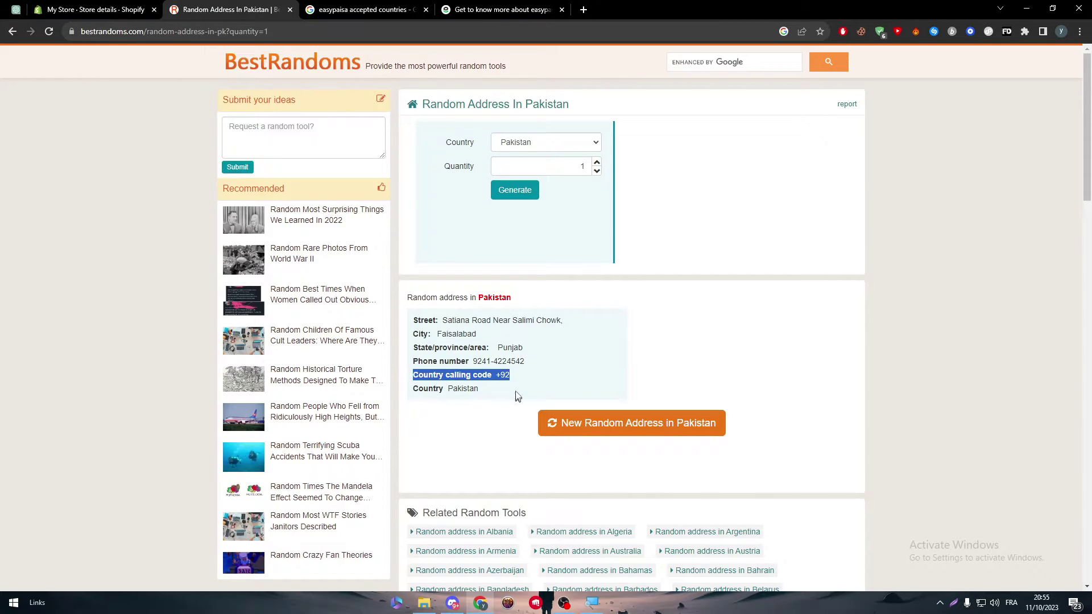
pyautogui.click(485, 373)
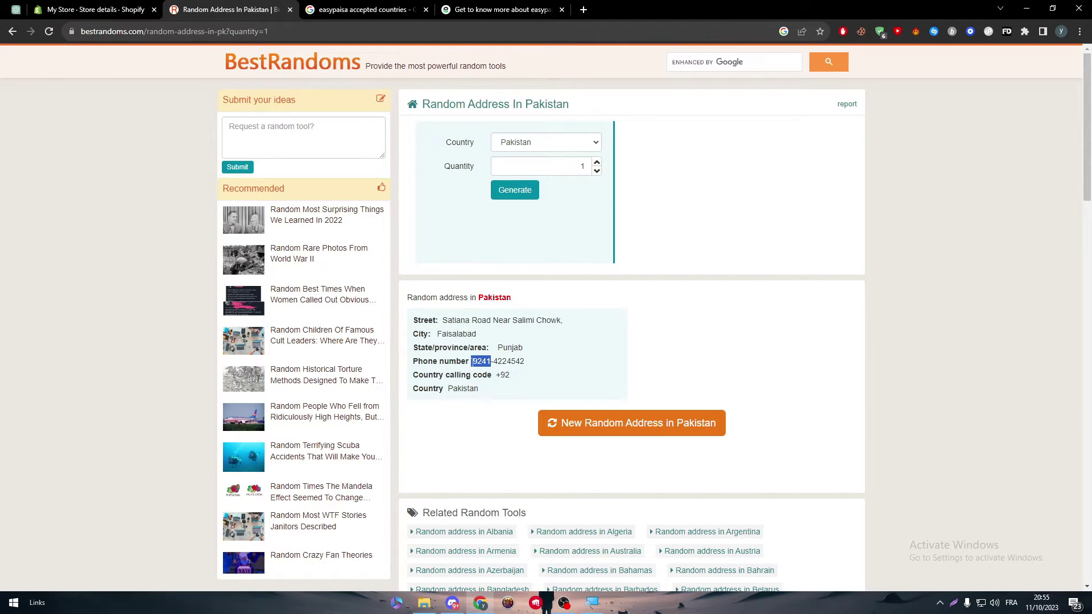
pyautogui.click(161, 8)
pyautogui.click(749, 433)
# Step: Paste 9241 as the postal code and save the store details
pyautogui.hotkey('ctrl', 'a')
pyautogui.write('9241')
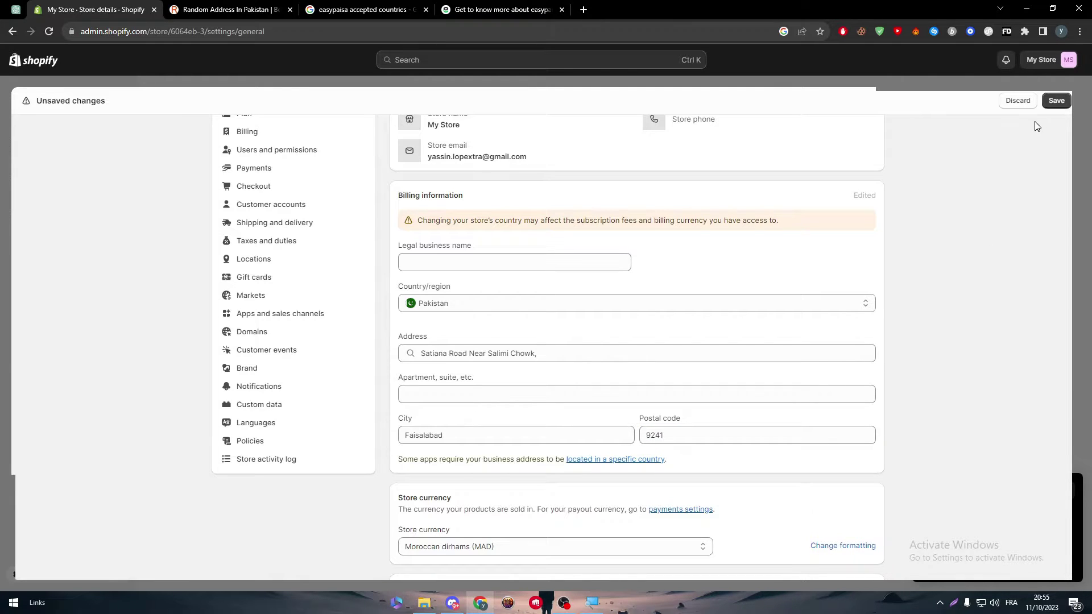
pyautogui.click(1058, 101)
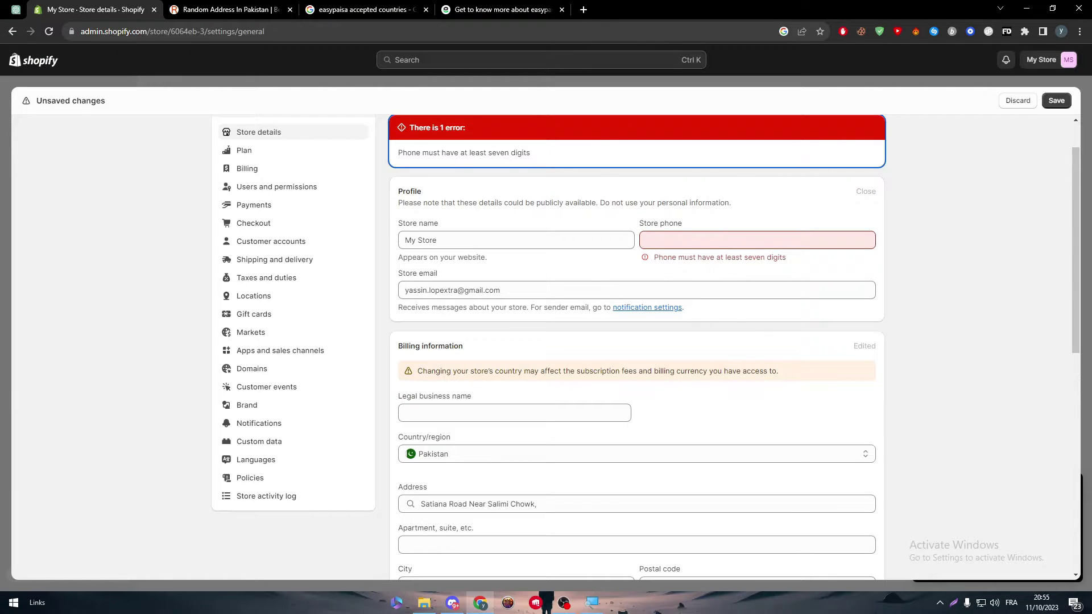
# Step: Copy the last digits of the generated Pakistani phone number into Store phone and save again
pyautogui.click(231, 9)
pyautogui.tripleClick(508, 361)
pyautogui.moveTo(525, 361); pyautogui.dragTo(494, 362)
pyautogui.hotkey('ctrl', 'c')
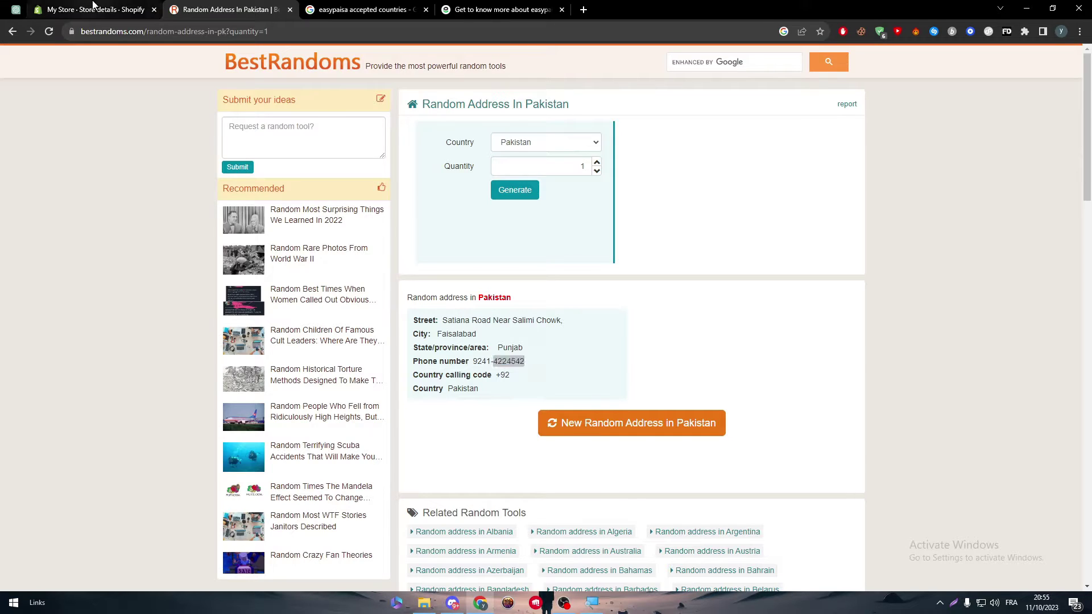
pyautogui.click(94, 9)
pyautogui.click(707, 245)
pyautogui.hotkey('ctrl', 'v')
pyautogui.click(1056, 100)
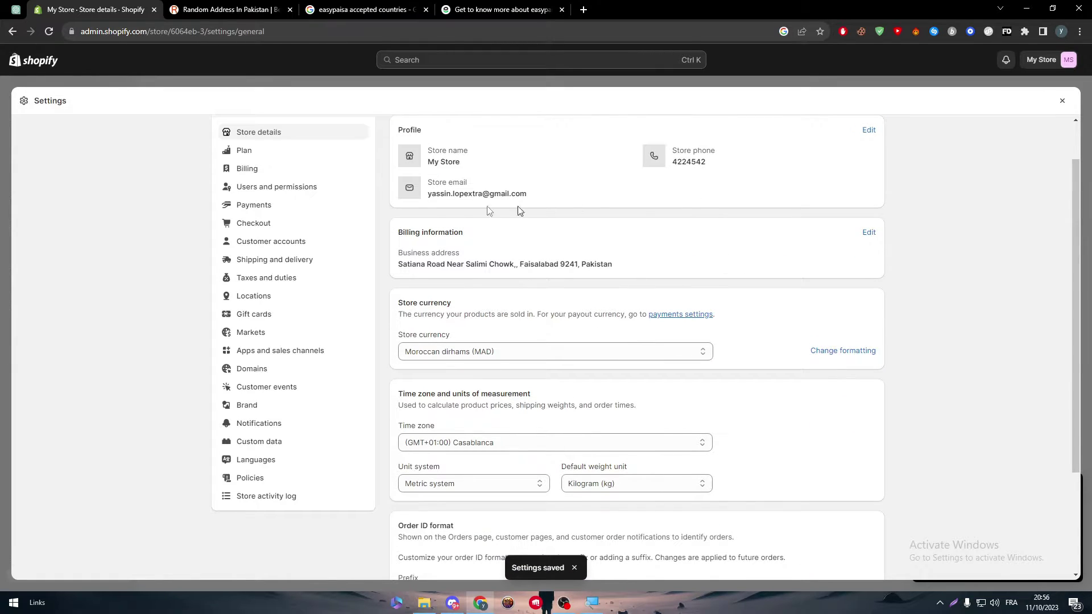
# Step: Open Payments settings and browse the list of third-party payment providers
pyautogui.click(253, 205)
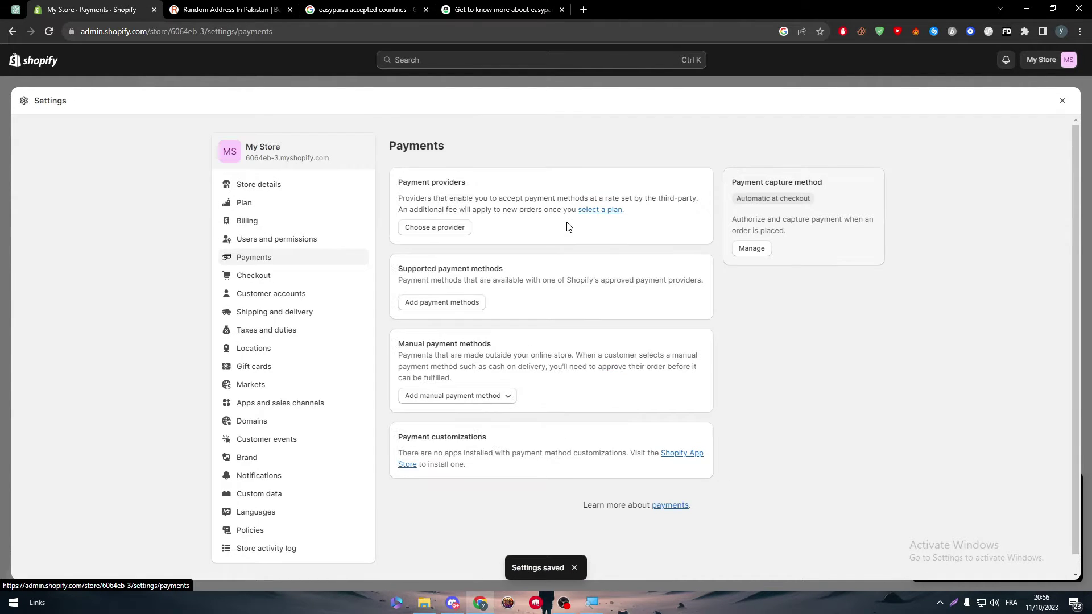
pyautogui.hotkey('ctrl', '+')
pyautogui.click(752, 54)
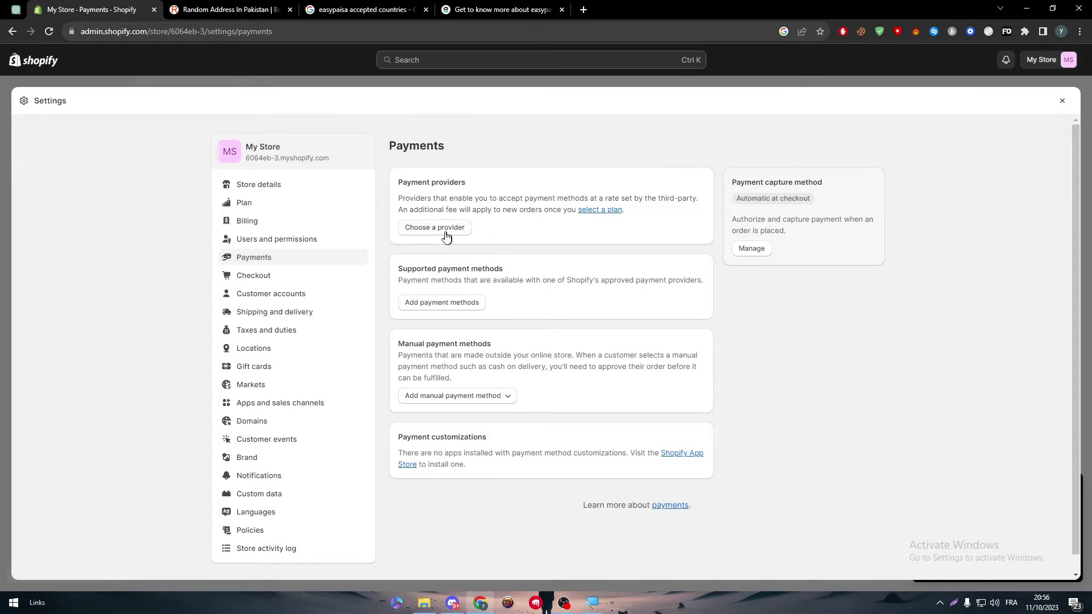
pyautogui.click(417, 234)
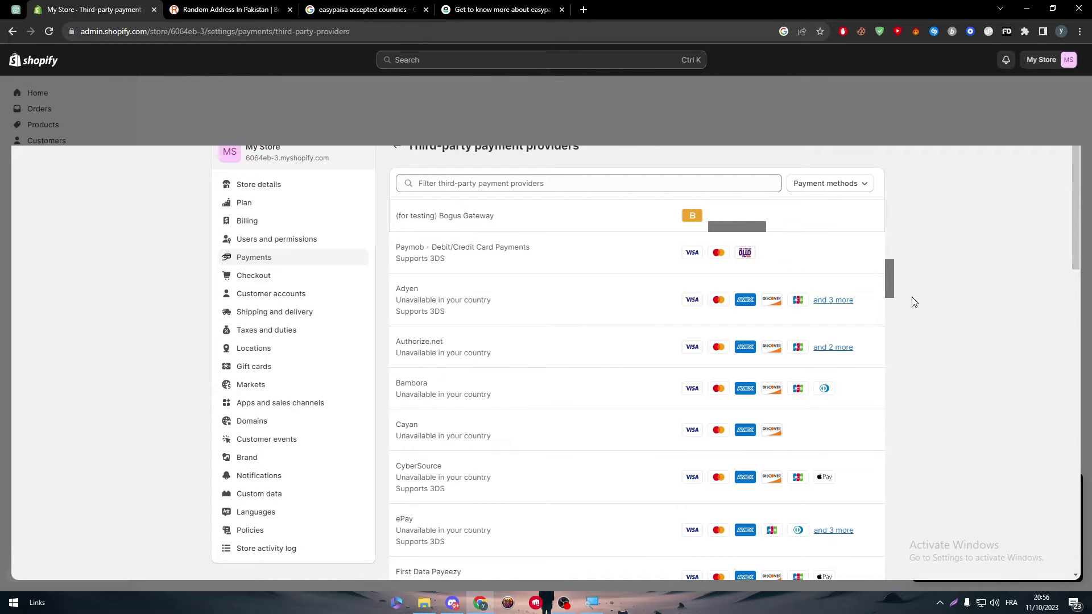
pyautogui.moveTo(1082, 192); pyautogui.dragTo(1055, 405)
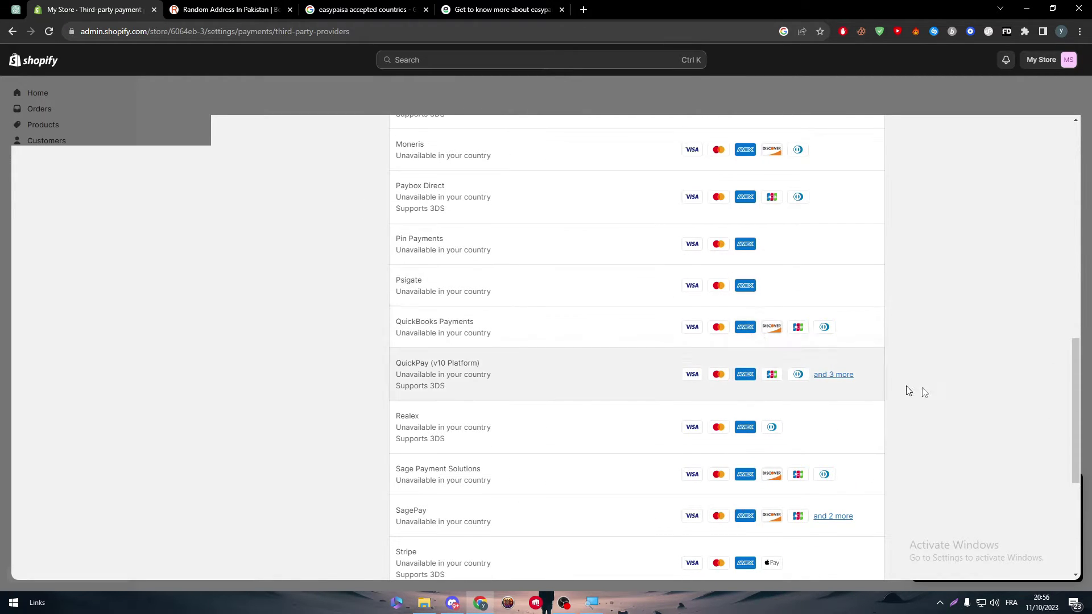
pyautogui.moveTo(1074, 408); pyautogui.dragTo(1043, 193)
# Step: Filter the providers by 'easy', find no Easypaisa, and return to the Google results
pyautogui.click(568, 170)
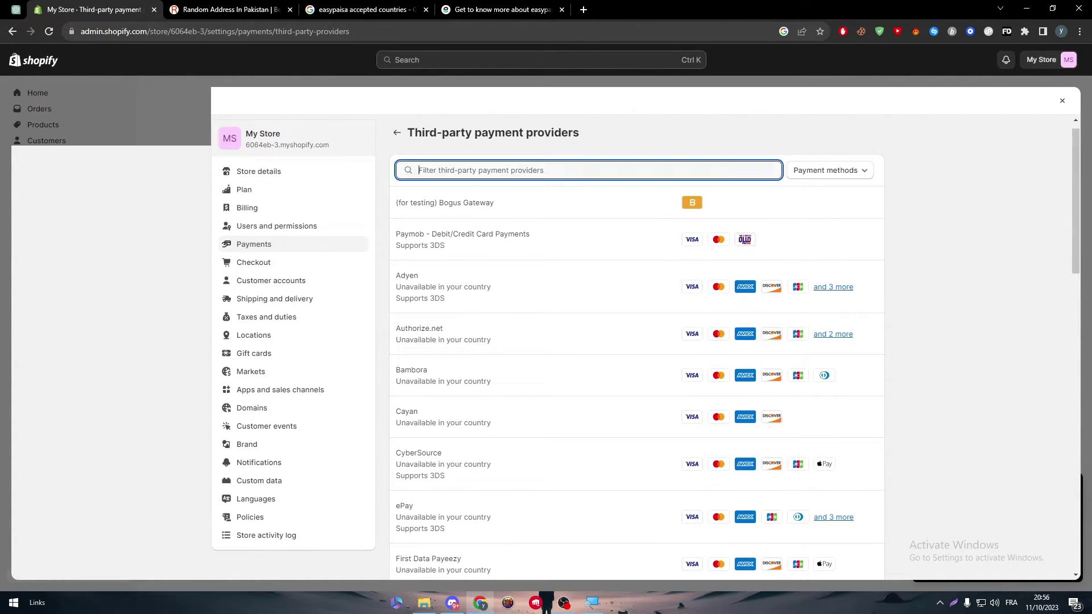
pyautogui.write('easy')
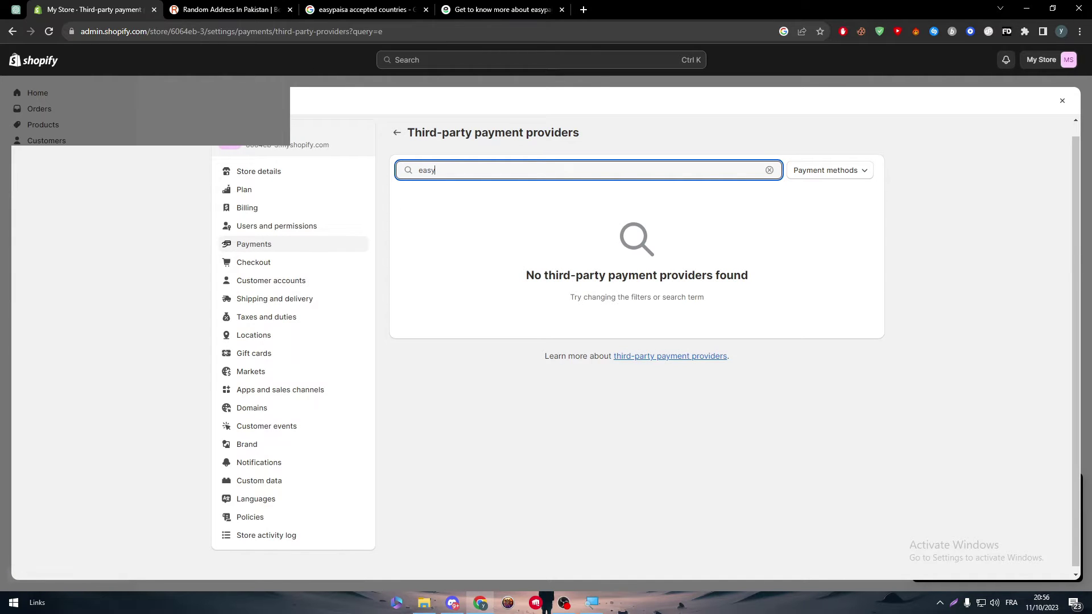
pyautogui.hotkey('ctrl', 'a')
pyautogui.click(312, 6)
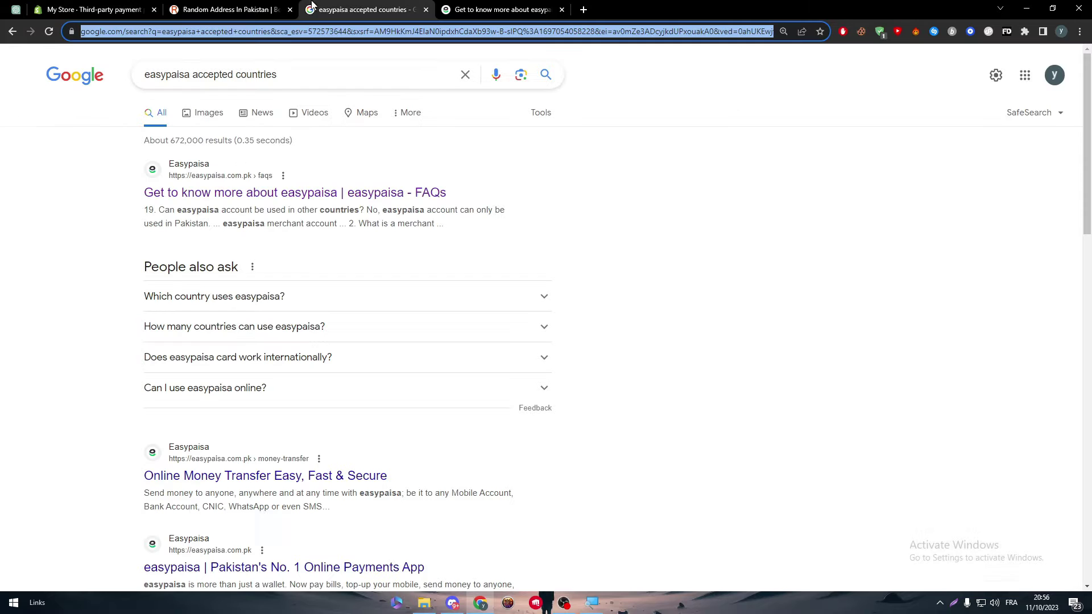
# Step: Search Google for 'shopify and easypaisa'
pyautogui.tripleClick(270, 75)
pyautogui.write('sho')
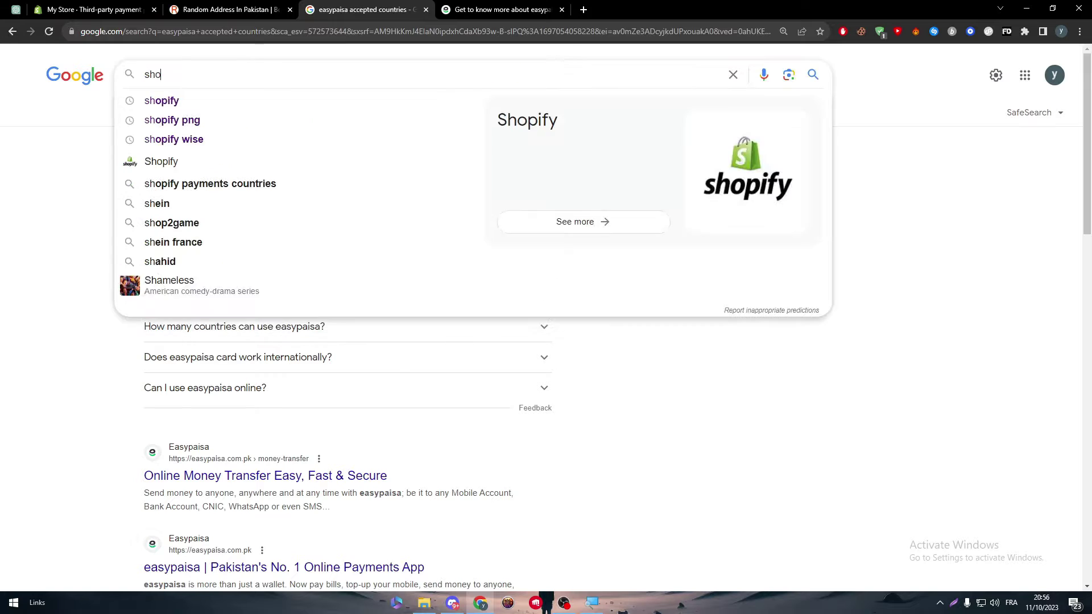
pyautogui.write('pify and easypaisa')
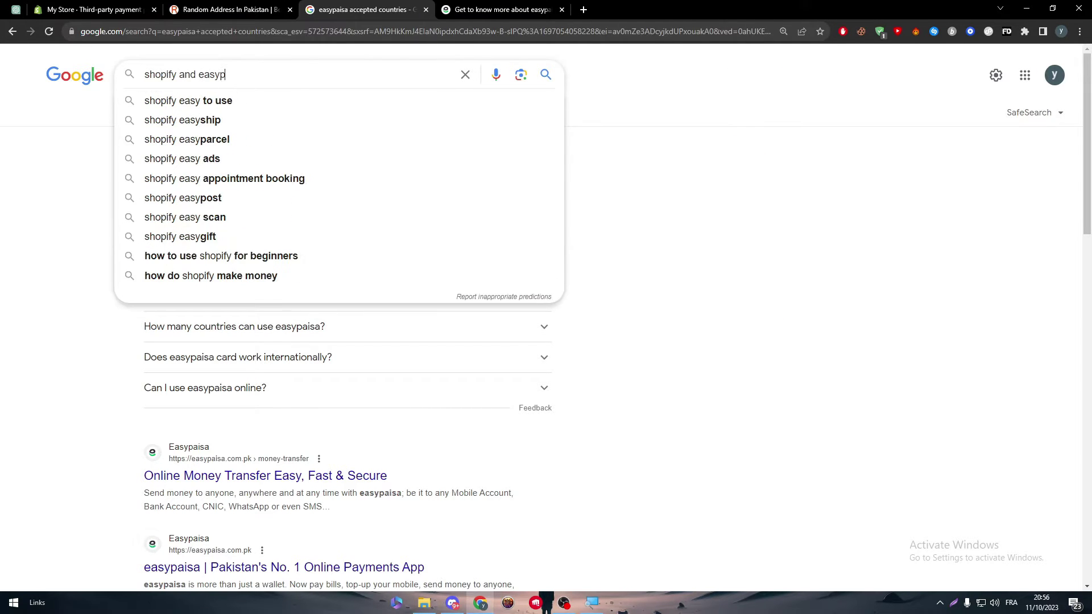
pyautogui.press('Return')
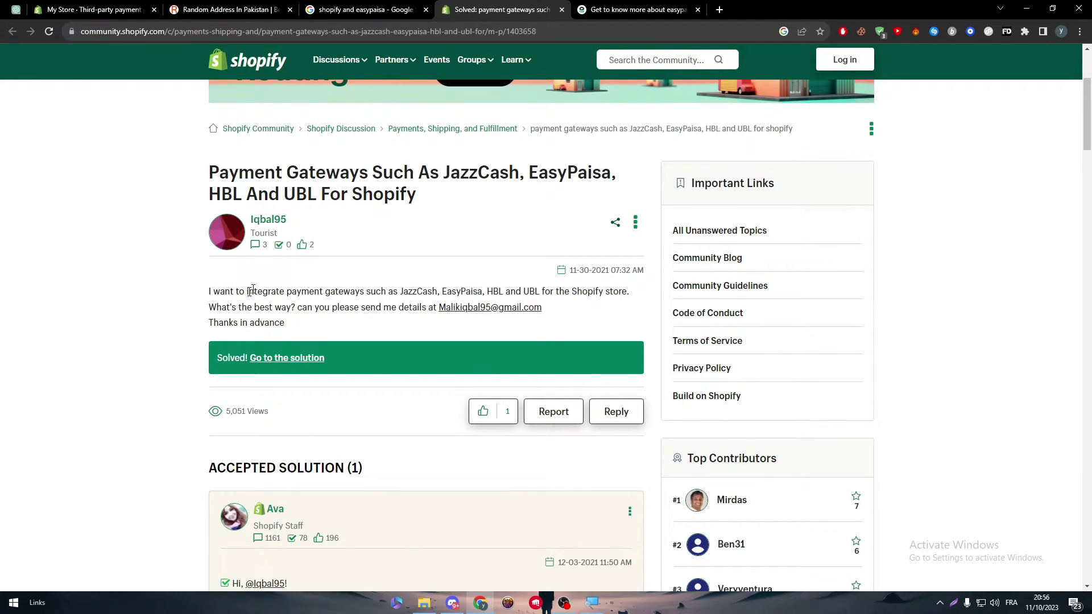
# Step: Read the thread's question, then scroll to the accepted staff answer on country-dependent gateways
pyautogui.moveTo(211, 302); pyautogui.dragTo(364, 298)
pyautogui.click(349, 303)
pyautogui.scroll(-6, 372, 284)
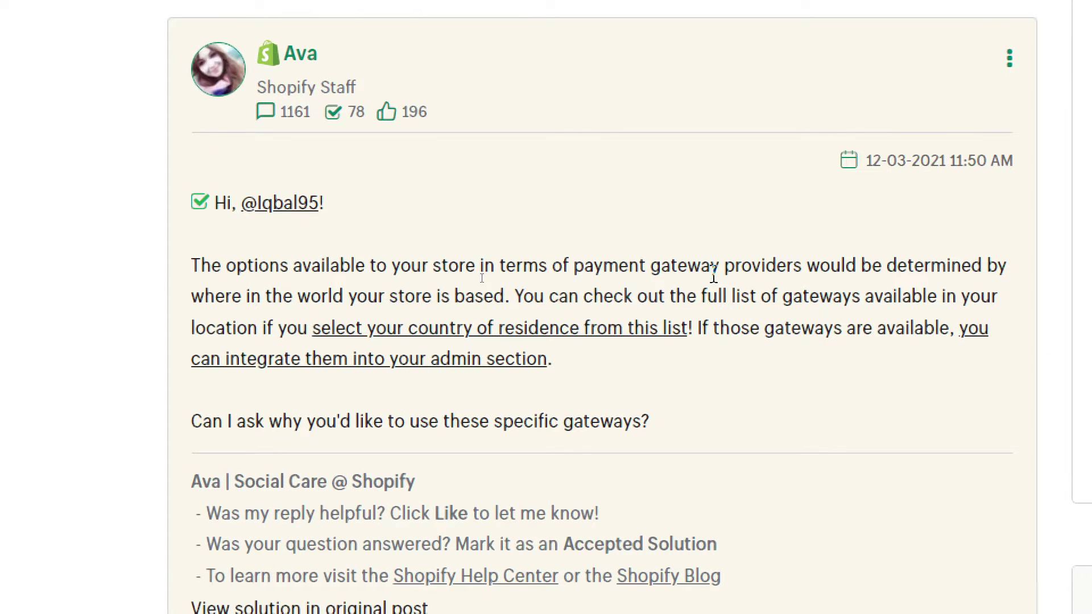
pyautogui.moveTo(506, 293); pyautogui.dragTo(848, 309)
pyautogui.click(847, 309)
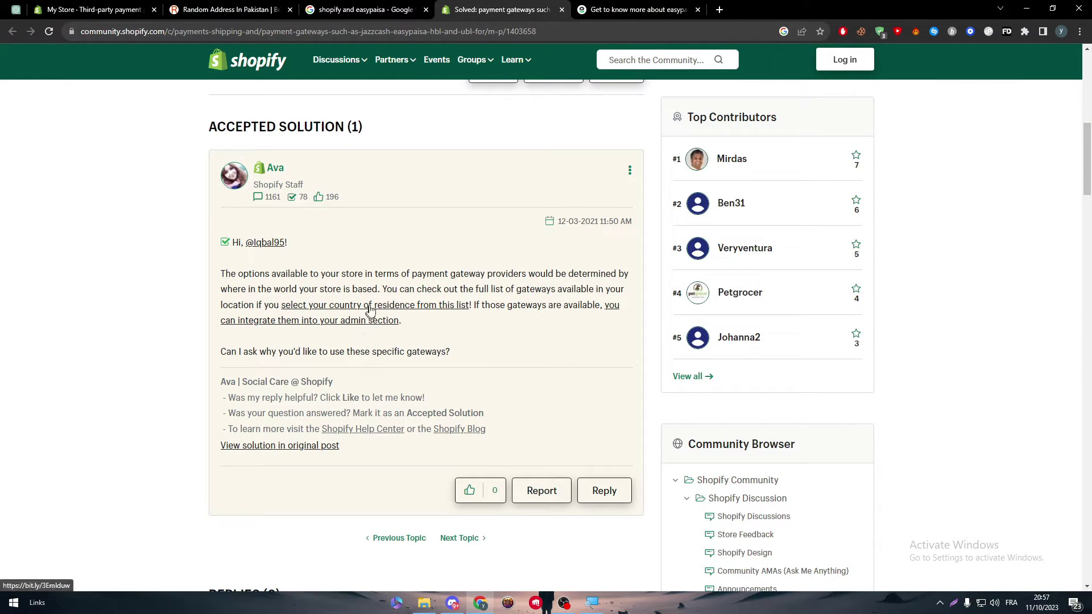
# Step: Open the forum's 'select your country' link as the payment gateways page in its own tab
pyautogui.middleClick(370, 310)
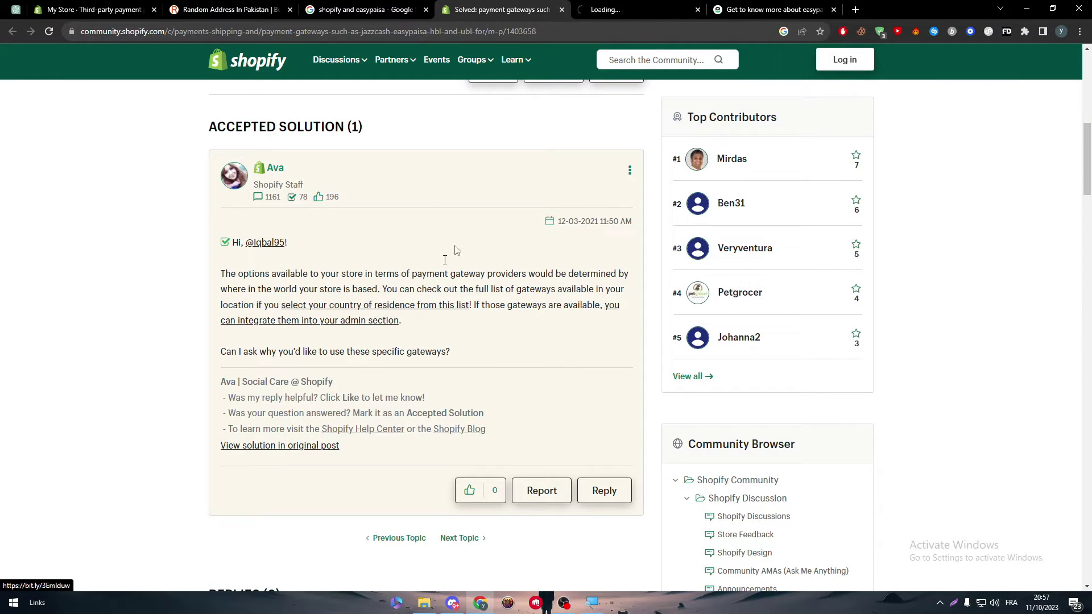
pyautogui.click(615, 9)
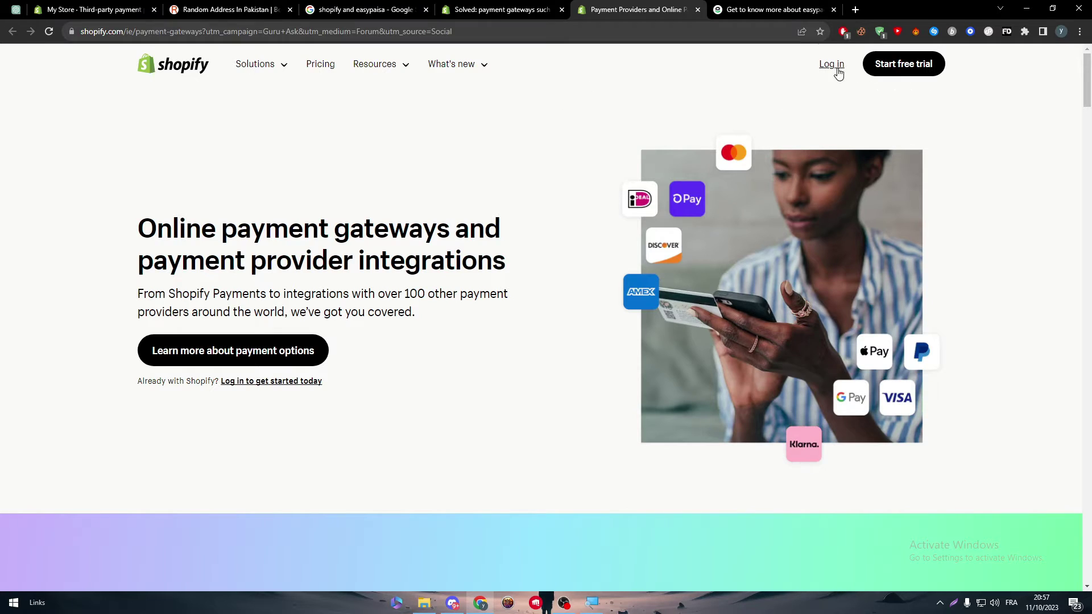
pyautogui.click(837, 70)
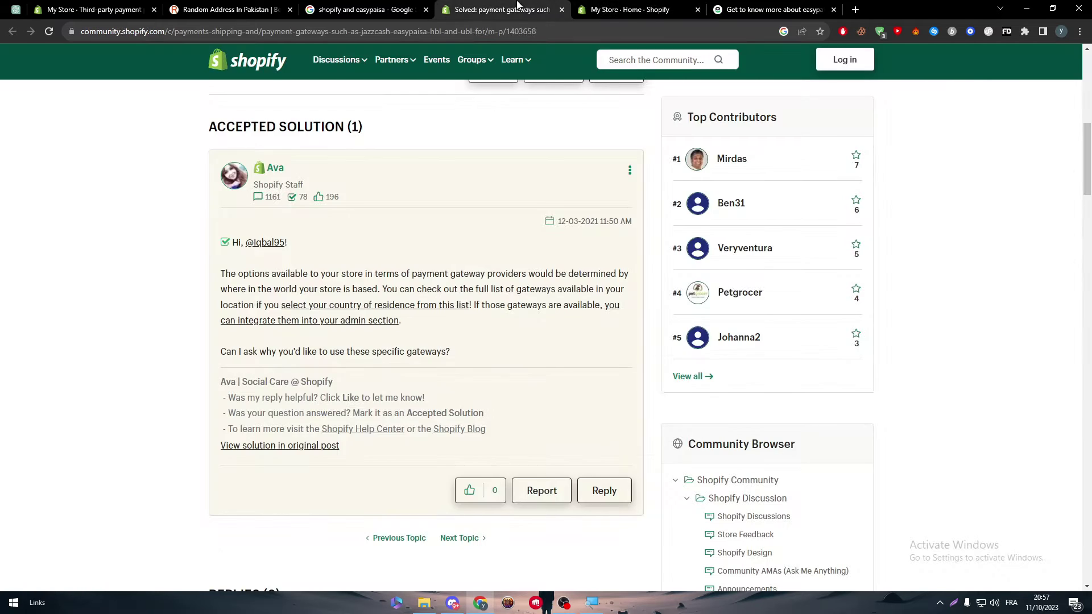
pyautogui.rightClick(421, 313)
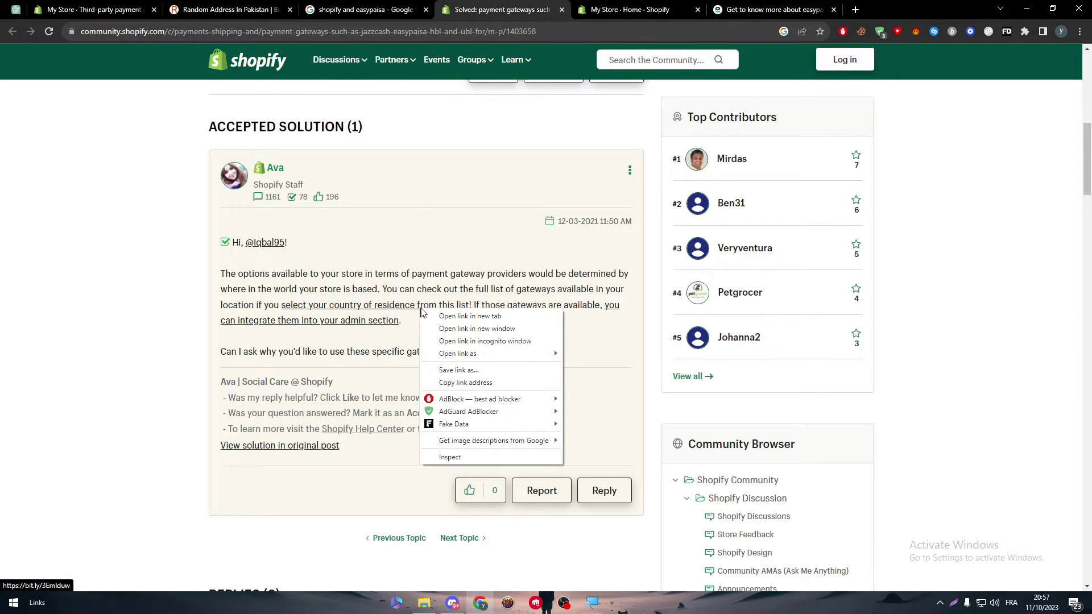
pyautogui.click(451, 384)
pyautogui.click(617, 10)
pyautogui.click(559, 32)
pyautogui.hotkey('ctrl', 'v')
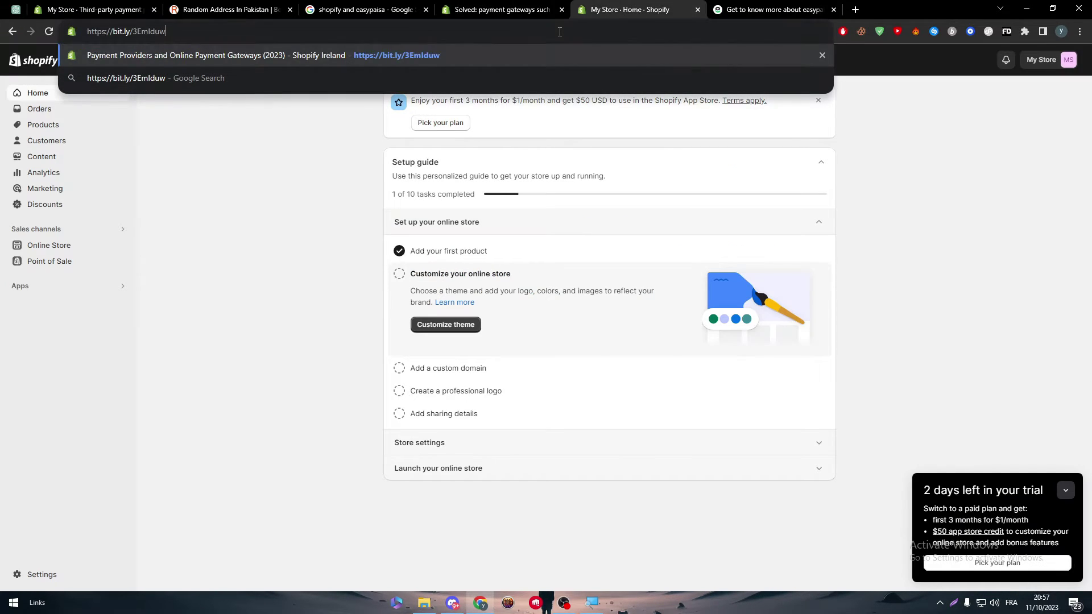
pyautogui.press('Return')
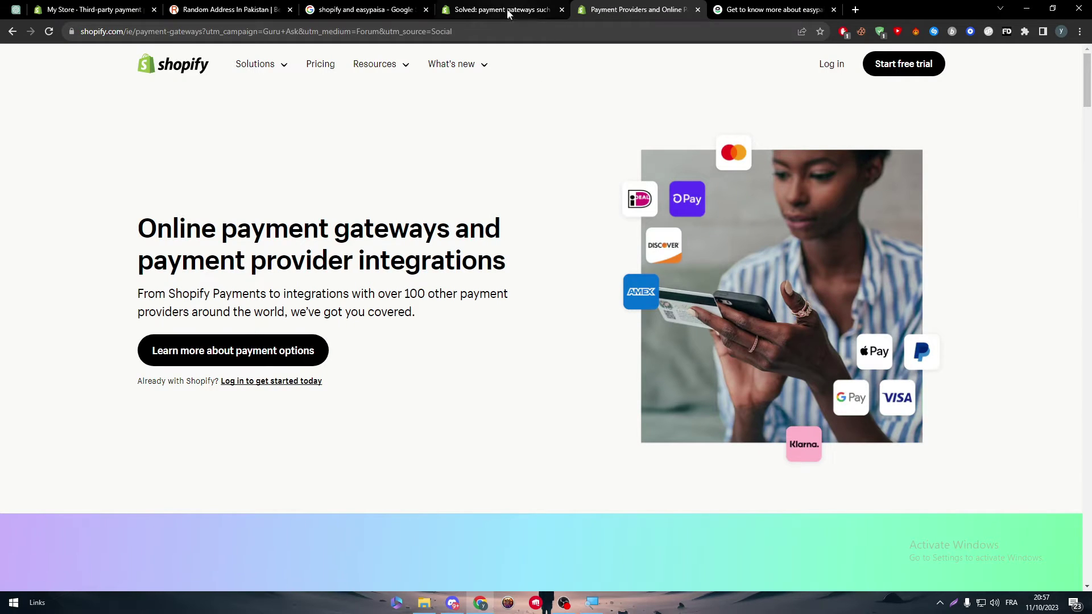
# Step: Scroll the gateways page and try 'eas' in the country filter, then clear it
pyautogui.moveTo(181, 31); pyautogui.dragTo(630, 30)
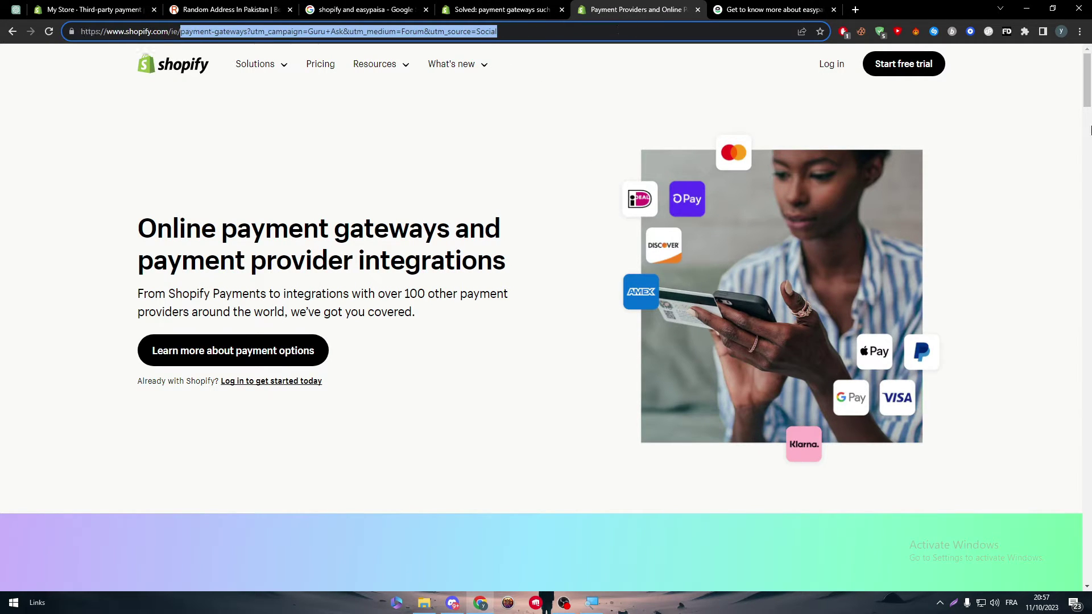
pyautogui.click(1087, 130)
pyautogui.scroll(5, 1084, 113)
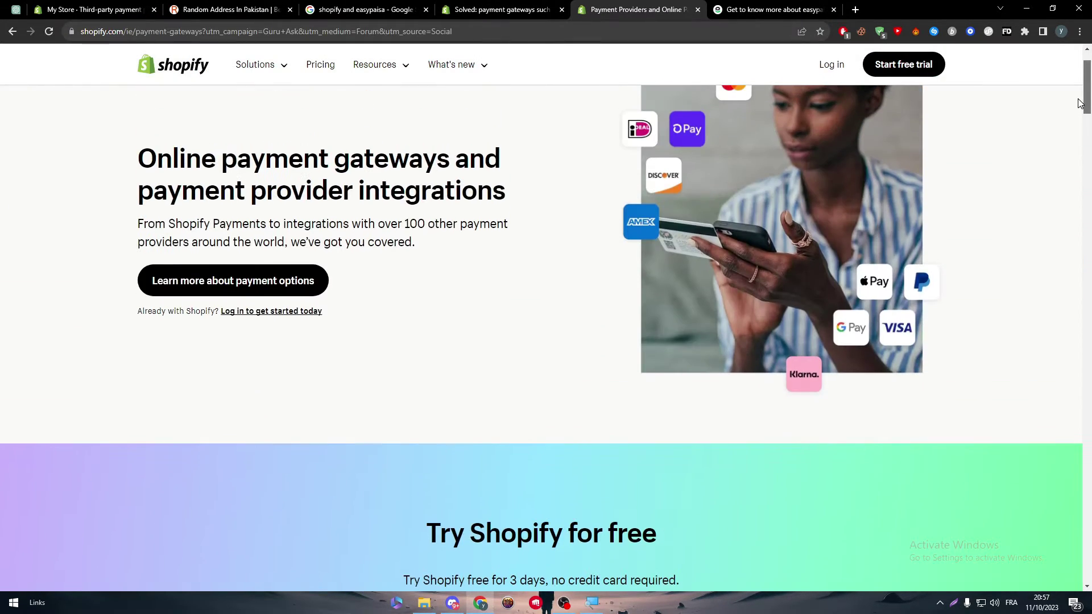
pyautogui.click(154, 274)
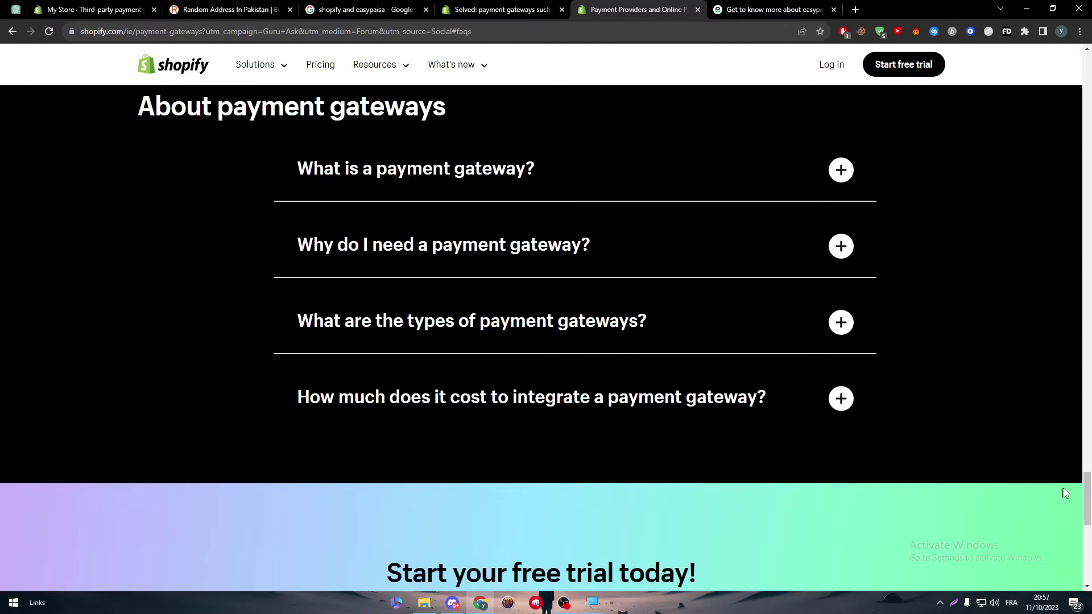
pyautogui.scroll(15, 1067, 502)
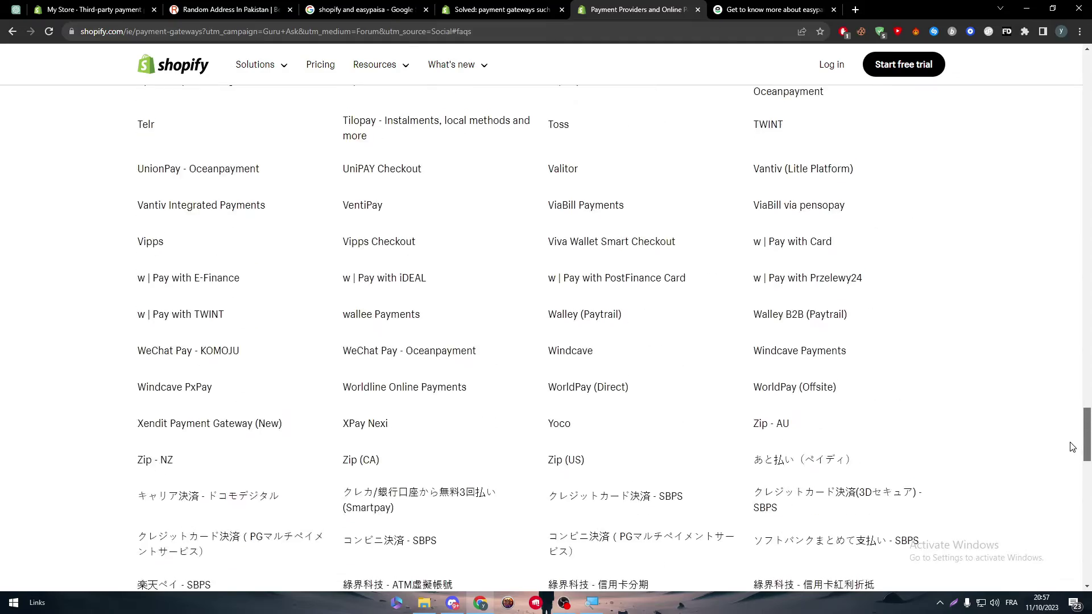
pyautogui.scroll(20, 1040, 336)
pyautogui.click(441, 177)
pyautogui.write('eas')
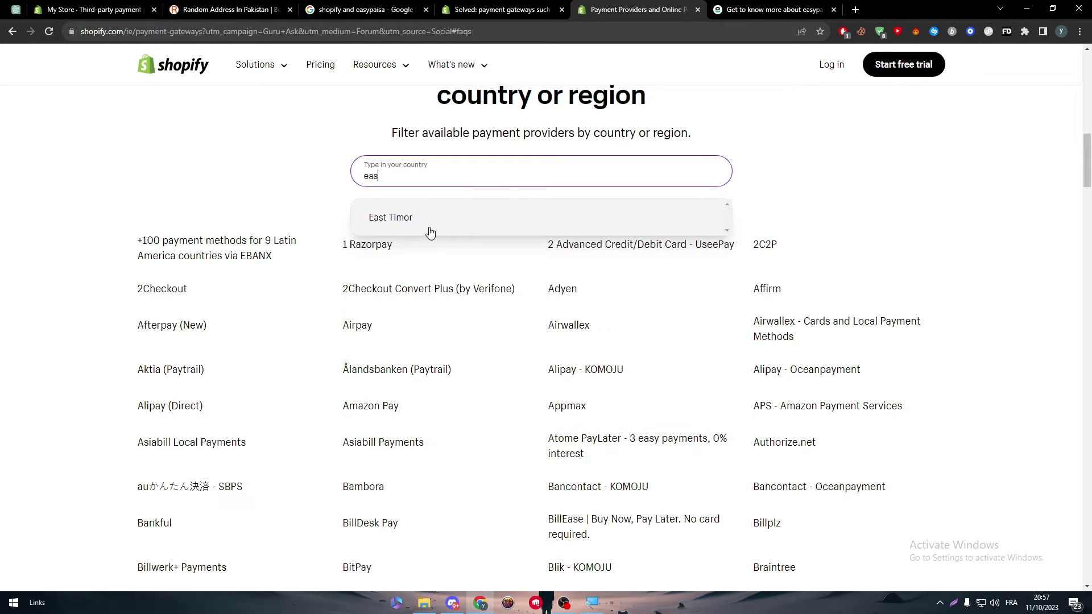
pyautogui.press('BackSpace')
pyautogui.click(876, 141)
pyautogui.click(444, 156)
pyautogui.press('BackSpace')
pyautogui.press('BackSpace')
pyautogui.click(227, 165)
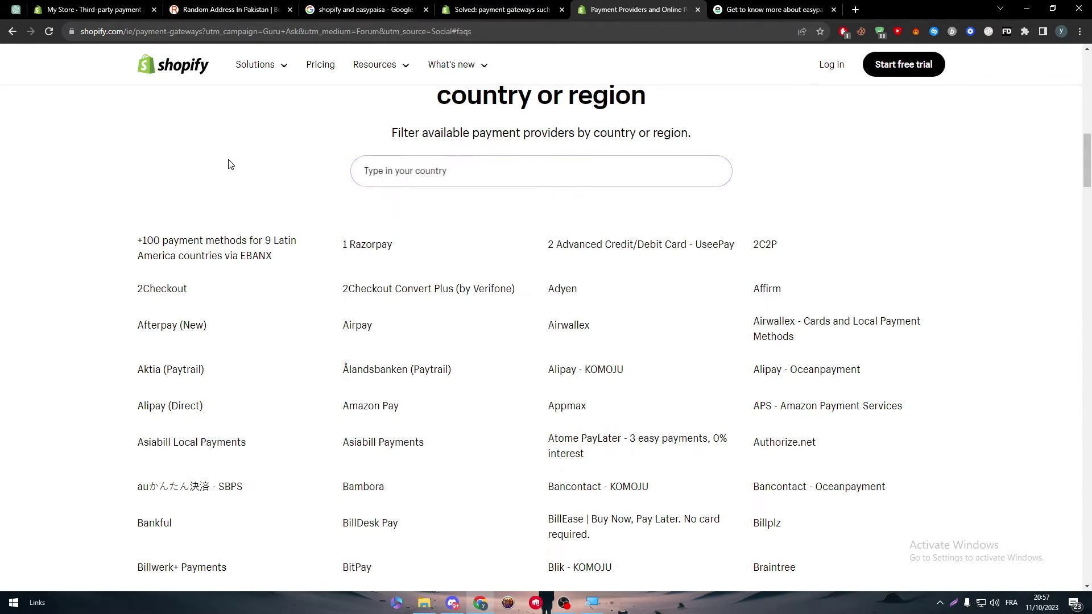
# Step: Search the page text for 'easypai' and scroll the provider list, finding no Easypaisa
pyautogui.hotkey('ctrl', 'f')
pyautogui.write('easy')
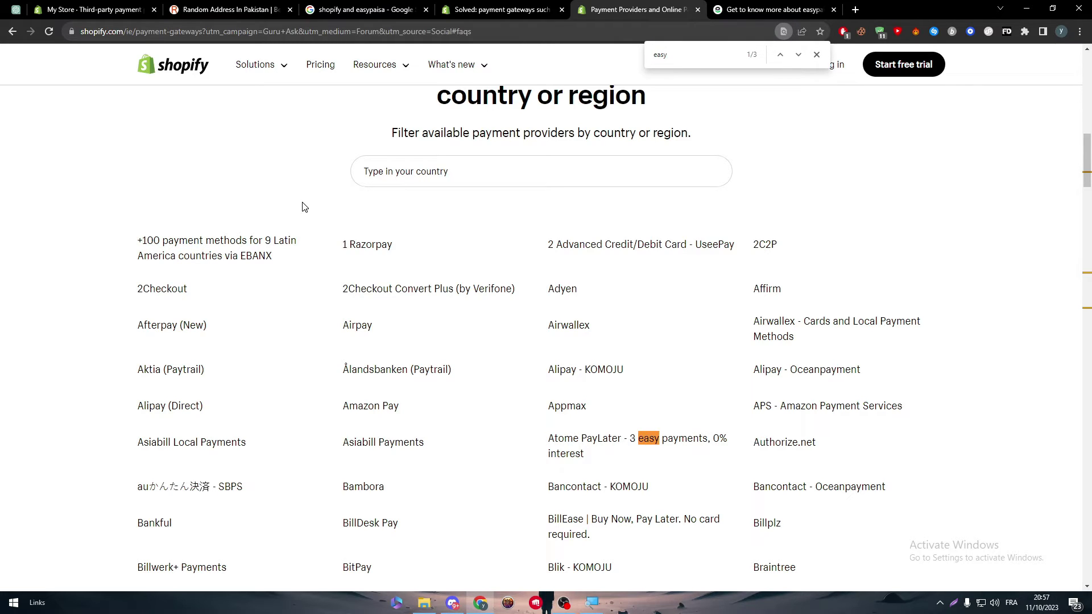
pyautogui.press('BackSpace')
pyautogui.write('pai')
pyautogui.press('BackSpace')
pyautogui.press('BackSpace')
pyautogui.press('BackSpace')
pyautogui.press('BackSpace')
pyautogui.press('BackSpace')
pyautogui.press('BackSpace')
pyautogui.press('BackSpace')
pyautogui.moveTo(1090, 192); pyautogui.dragTo(1061, 225)
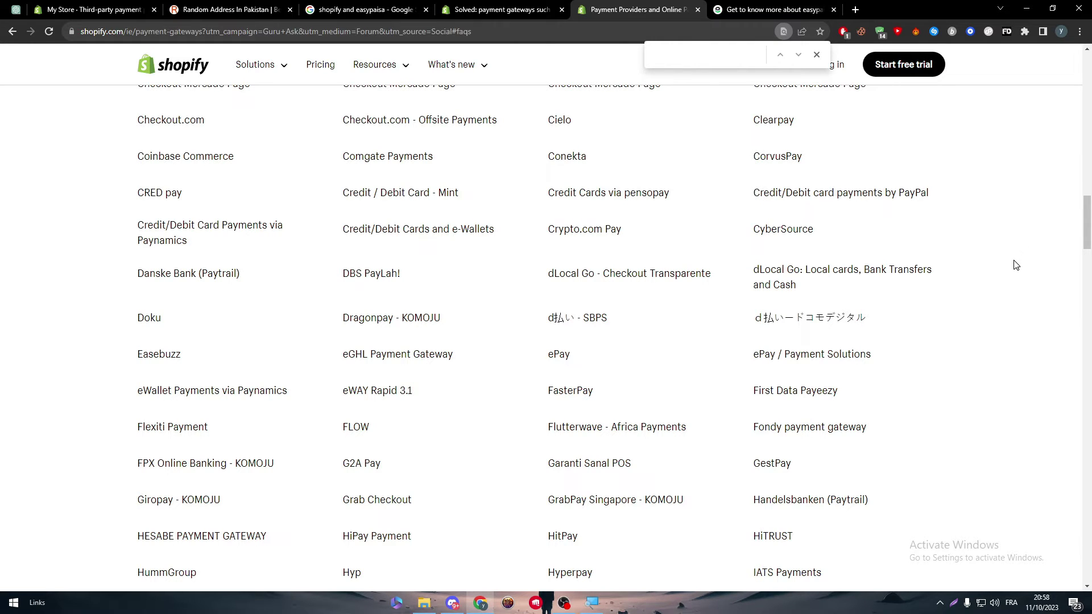
pyautogui.moveTo(1087, 218); pyautogui.dragTo(1090, 156)
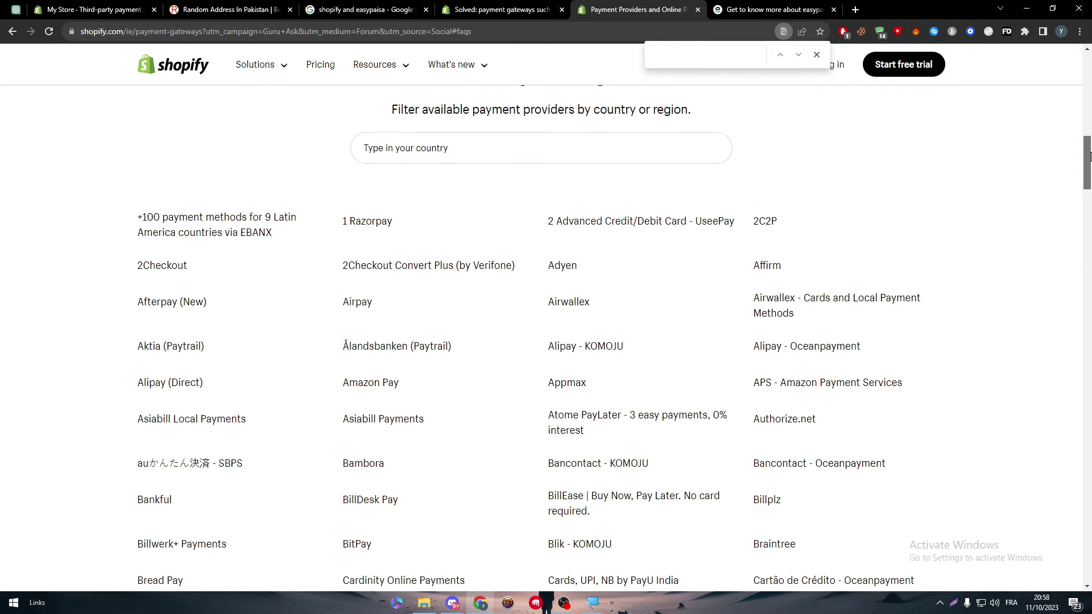
# Step: Clear the 'easy' provider filter, scroll all third-party providers, then go back to Payments
pyautogui.click(91, 9)
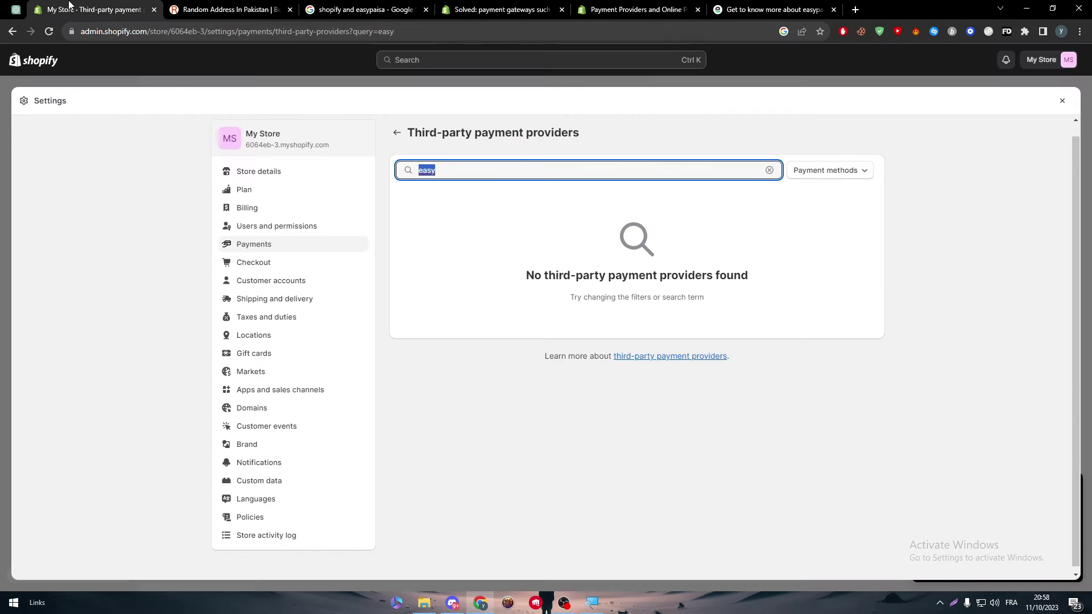
pyautogui.press('BackSpace')
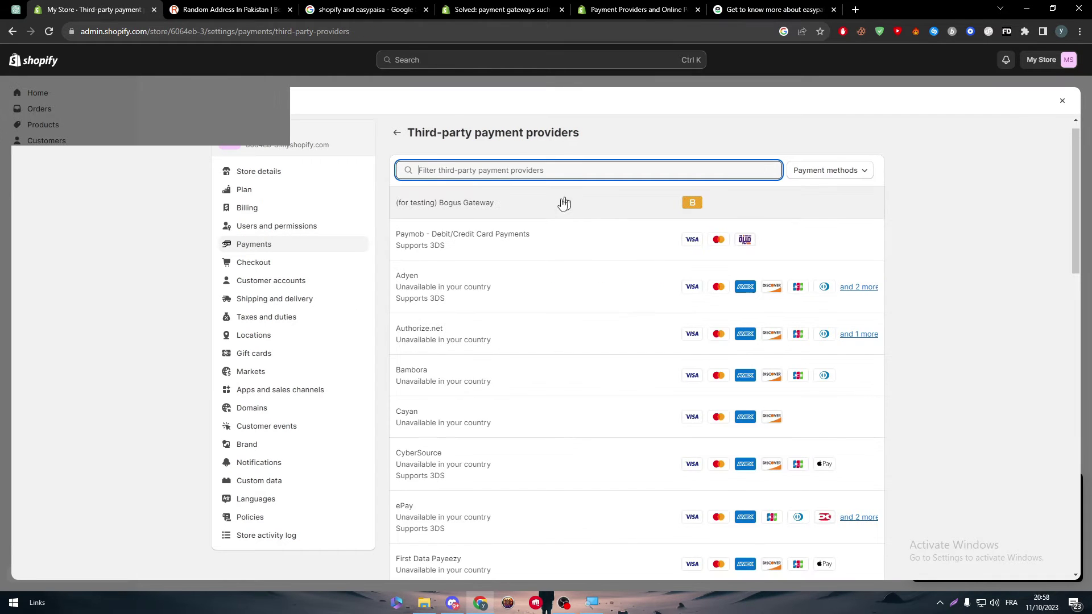
pyautogui.click(926, 222)
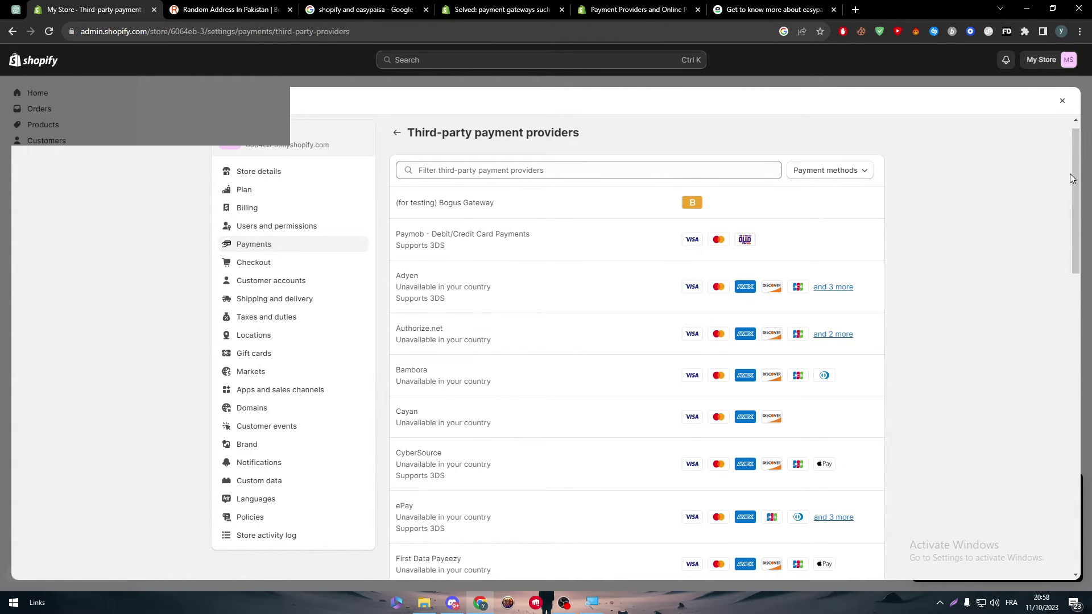
pyautogui.moveTo(1072, 178); pyautogui.dragTo(990, 162)
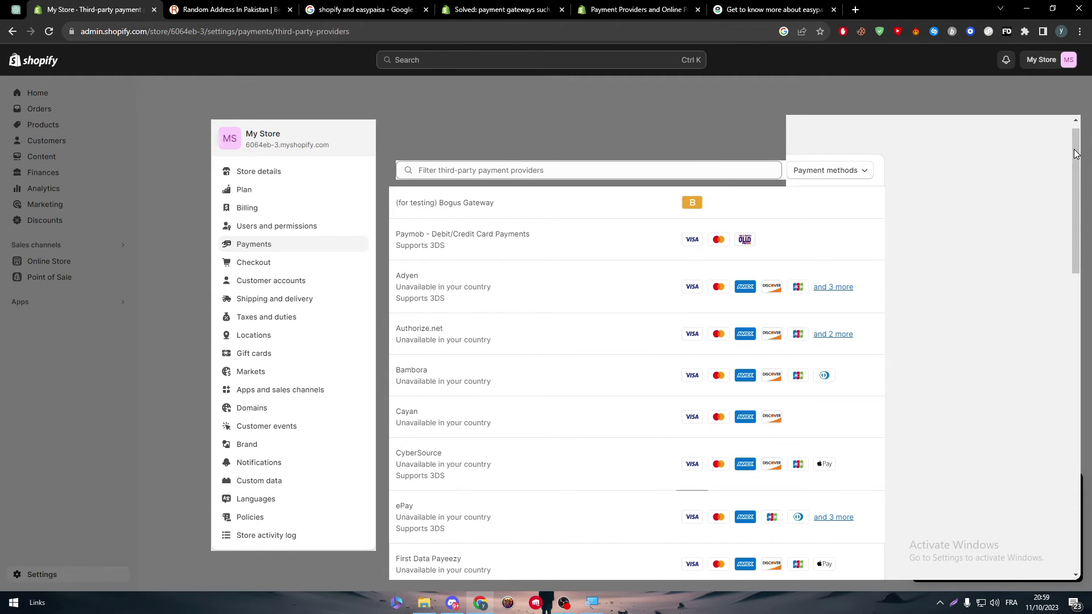
pyautogui.moveTo(1076, 153); pyautogui.dragTo(922, 102)
pyautogui.click(267, 260)
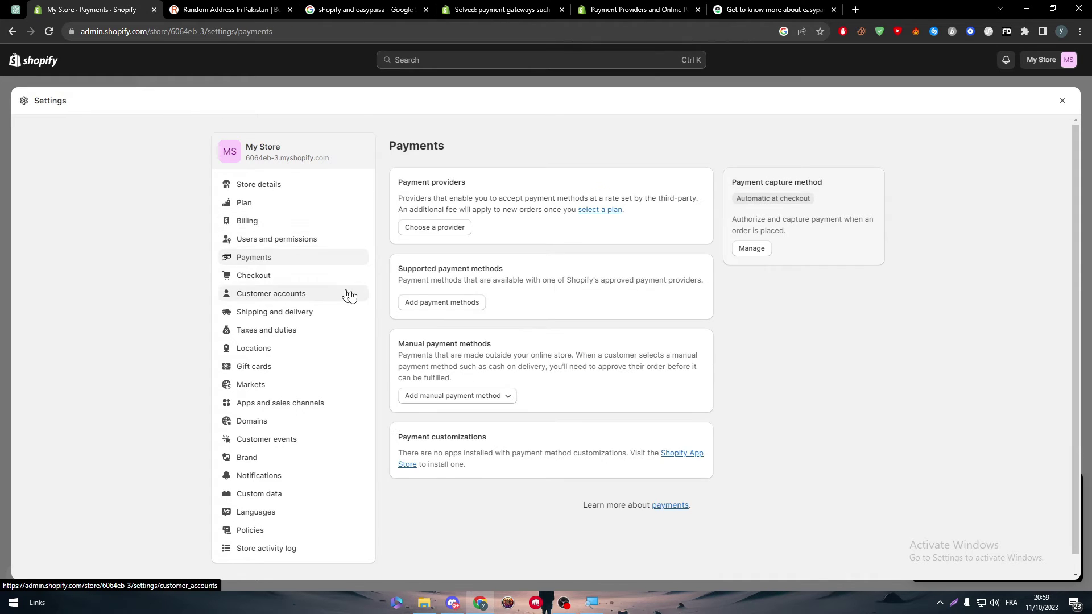
# Step: Open Add payment methods, search 'easy', then clear the search
pyautogui.click(441, 303)
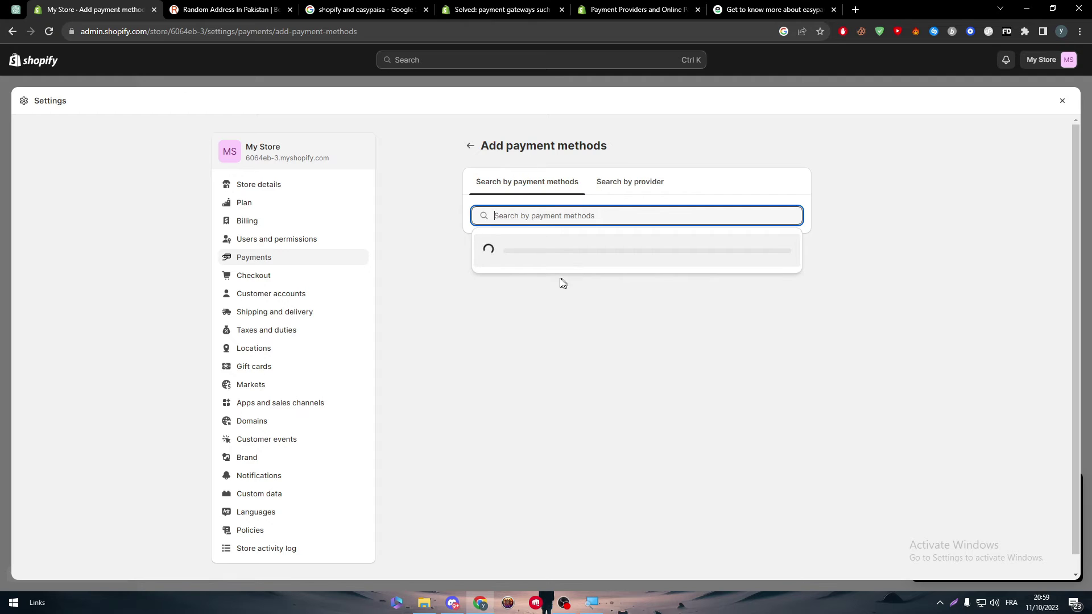
pyautogui.write('easy')
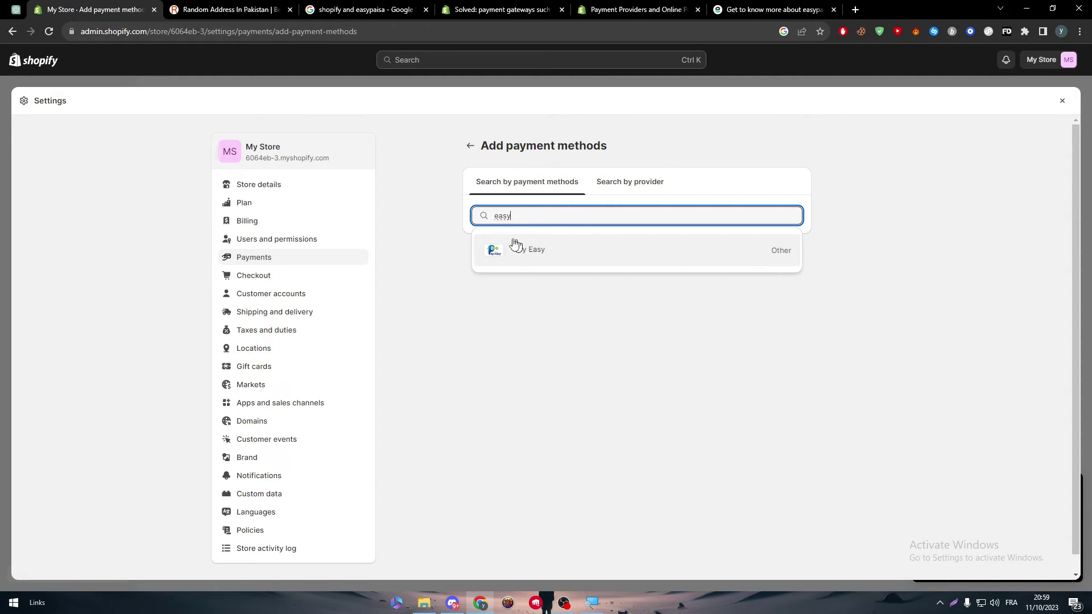
pyautogui.moveTo(517, 221); pyautogui.dragTo(447, 223)
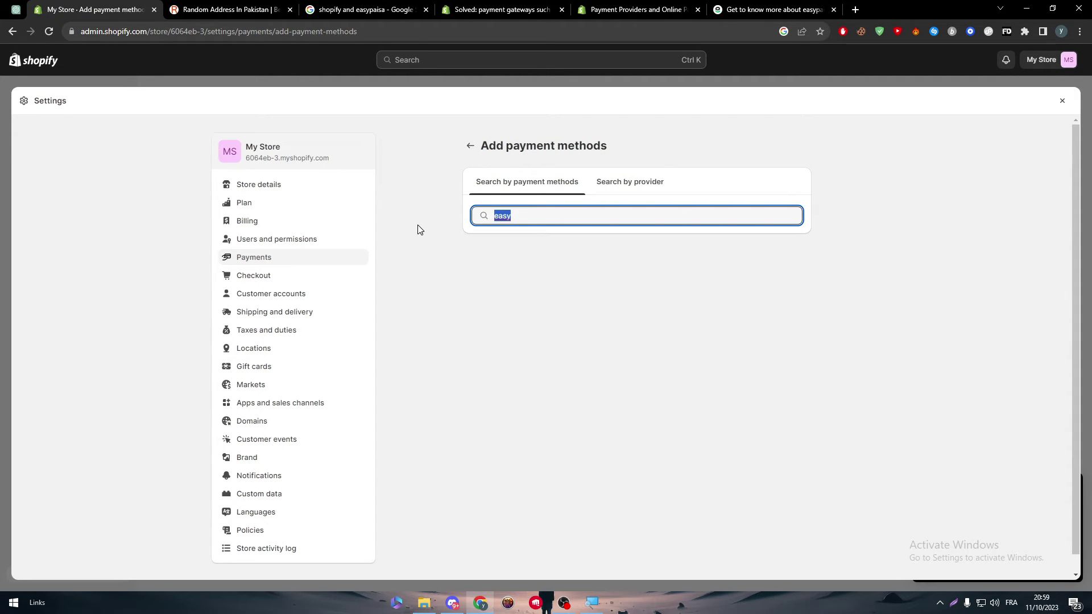
pyautogui.hotkey('ctrl', 'a')
pyautogui.press('BackSpace')
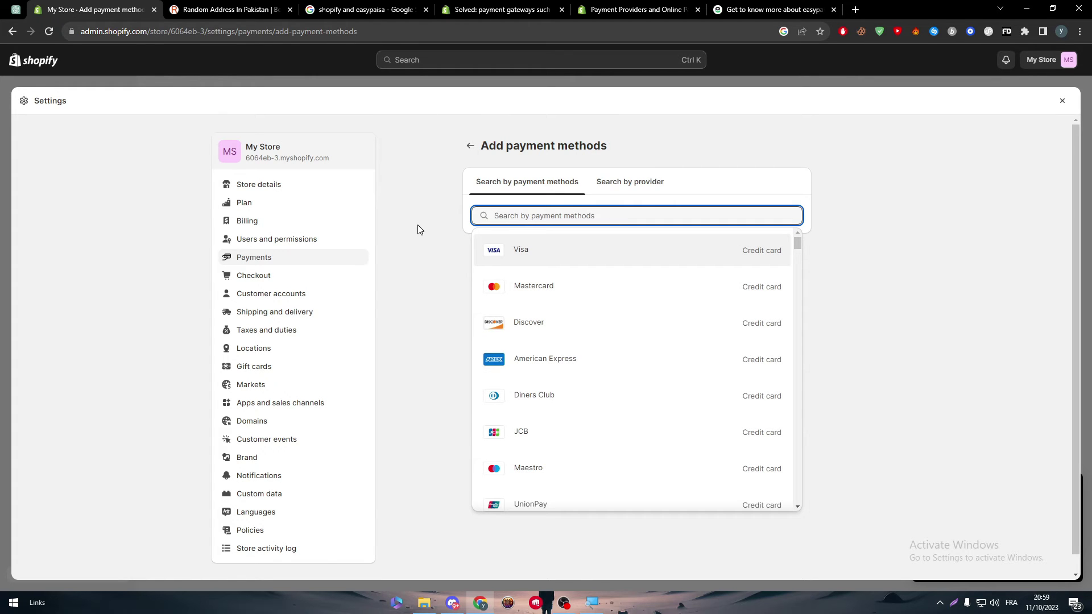
# Step: Filter by Visa to review its 31 providers, then remove the Visa filter
pyautogui.click(571, 254)
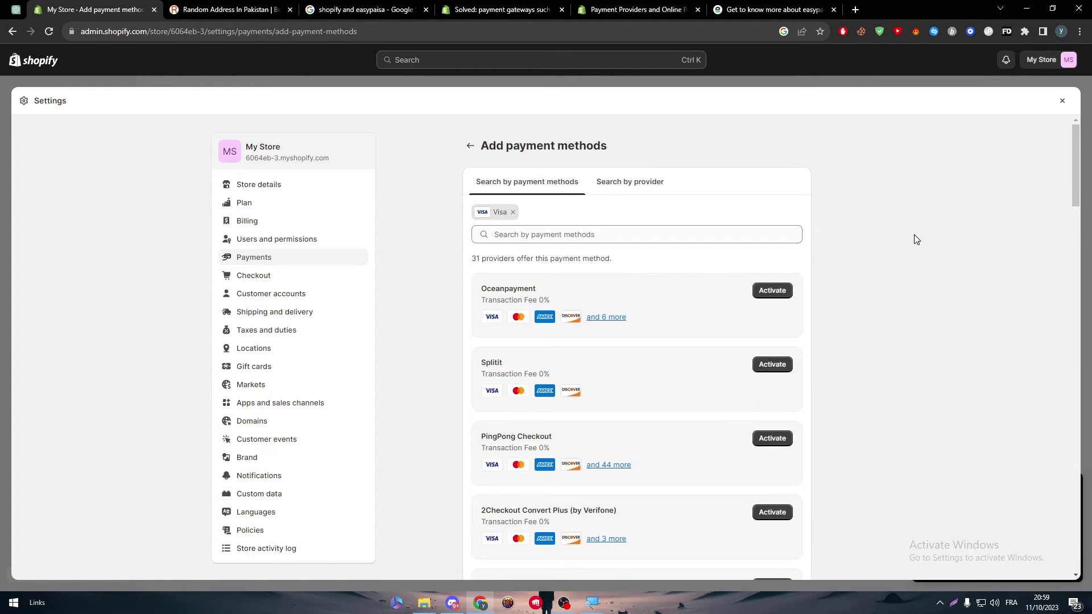
pyautogui.moveTo(1070, 165); pyautogui.dragTo(996, 154)
pyautogui.click(513, 212)
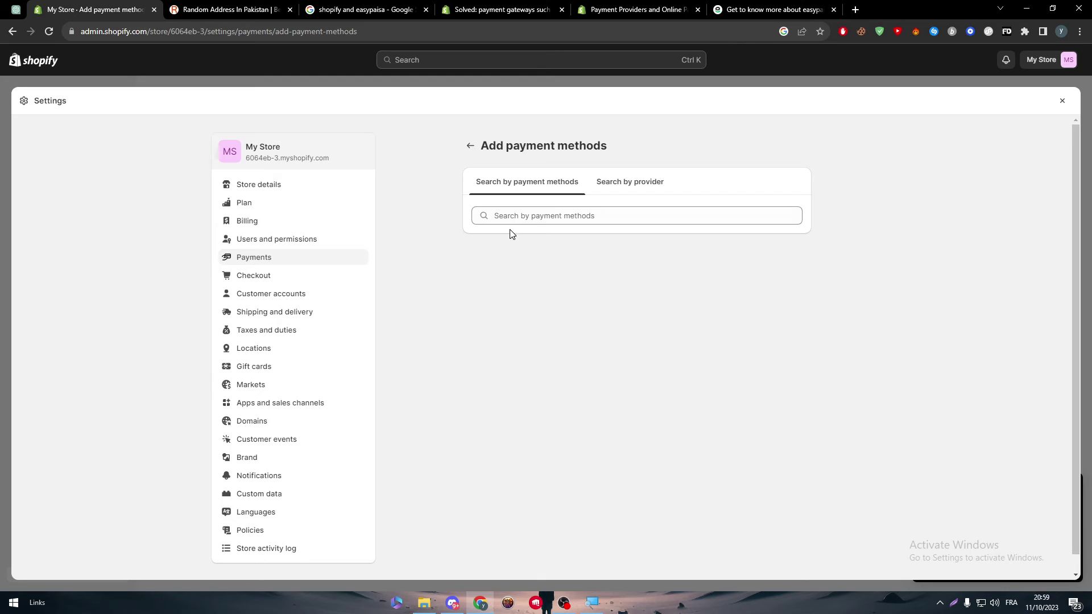